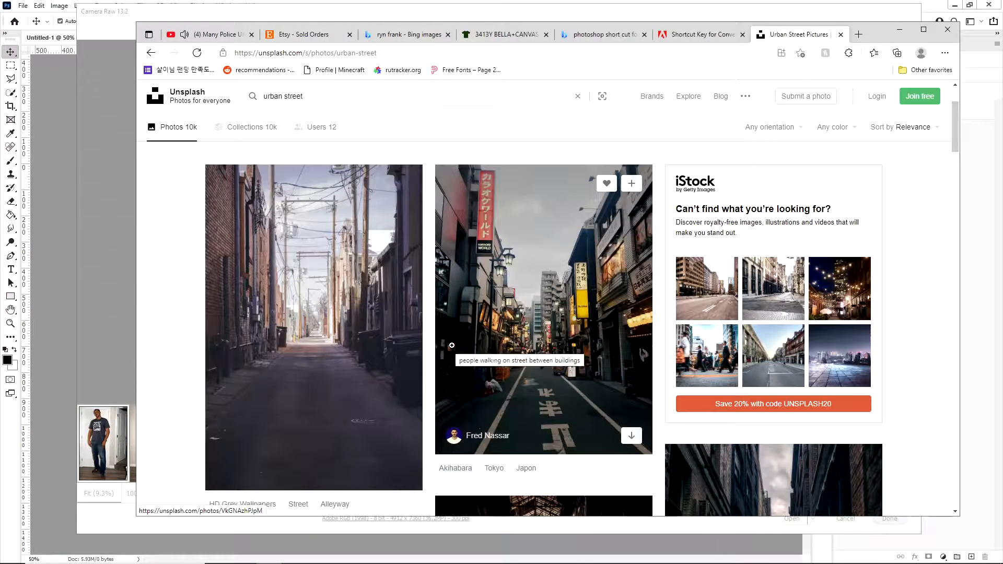
- Browse the urban street photo results on Unsplash for a background image
scroll(452, 346, "down", 2)
scroll(453, 345, "down", 2)
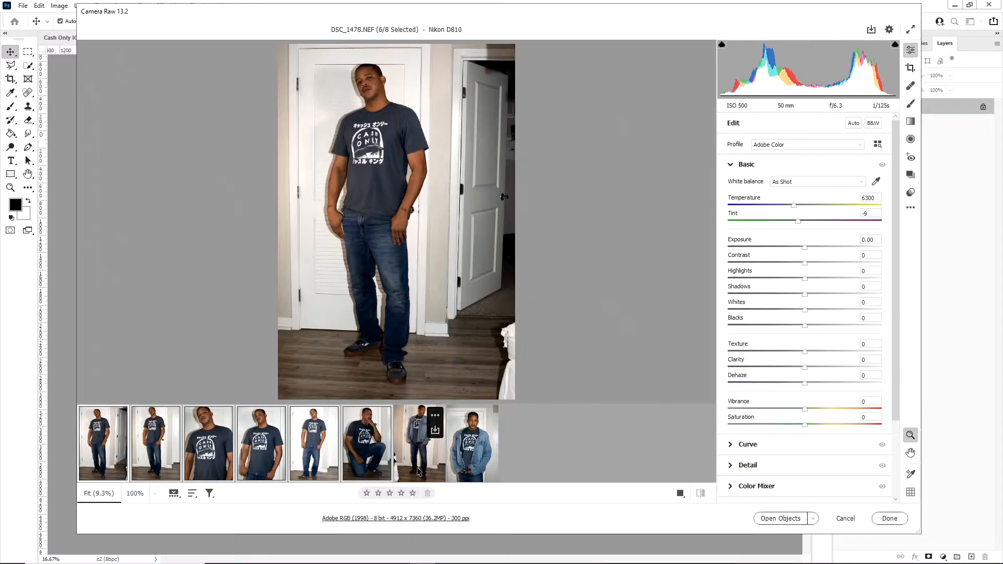
- Add the last two photos to the Camera Raw selection and open all eight raw images in Photoshop
left_click(418, 460, "shift")
left_click(472, 467, "shift")
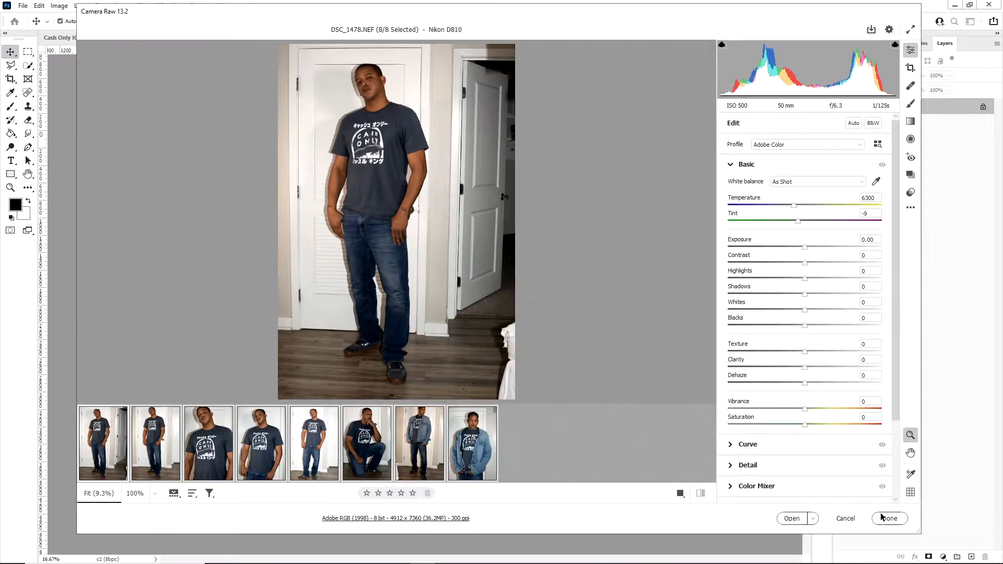
left_click(791, 518)
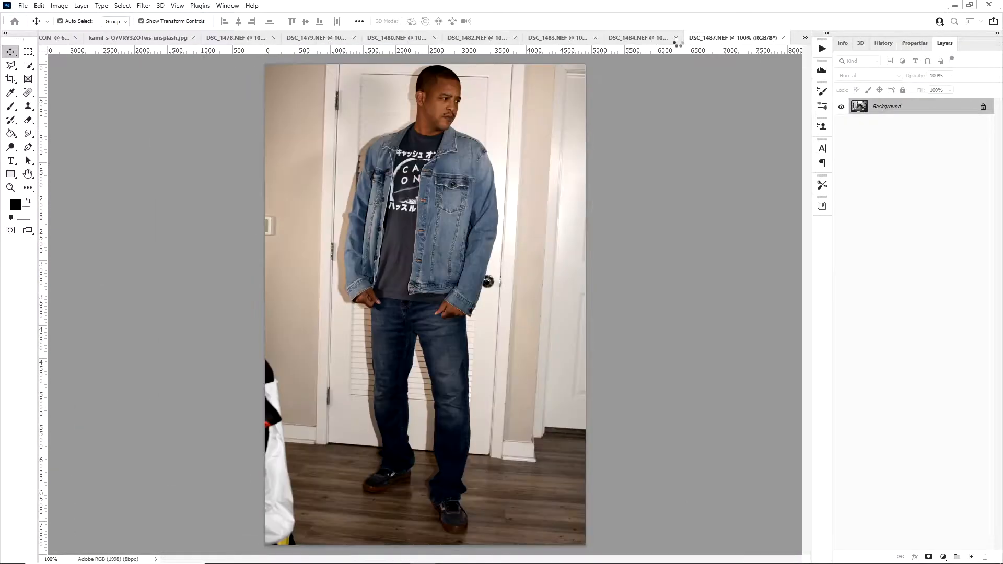
- Convert the street photo on Layer 1 to a smart object and open the keyboard shortcuts settings
left_click(81, 6)
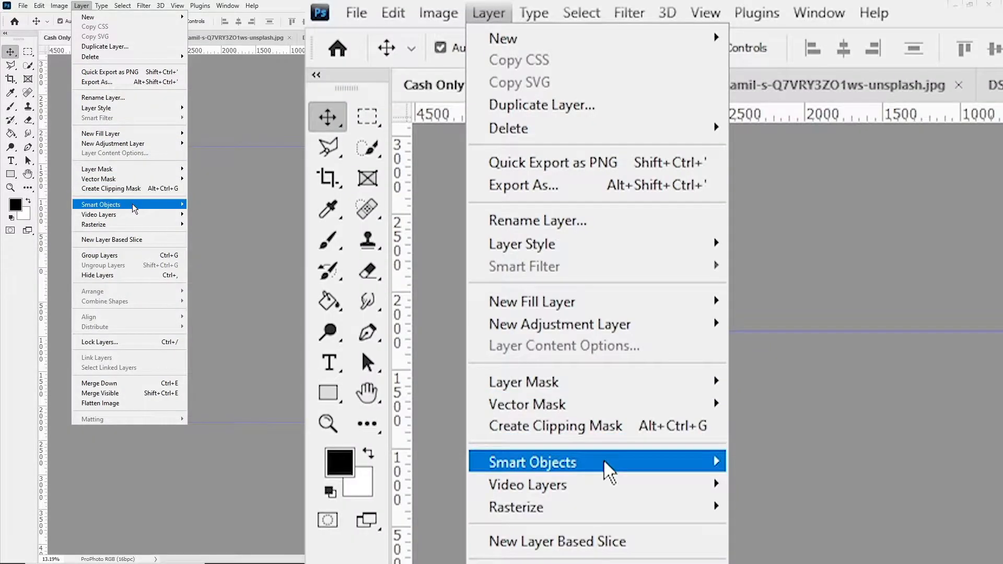
mouse_move(137, 209)
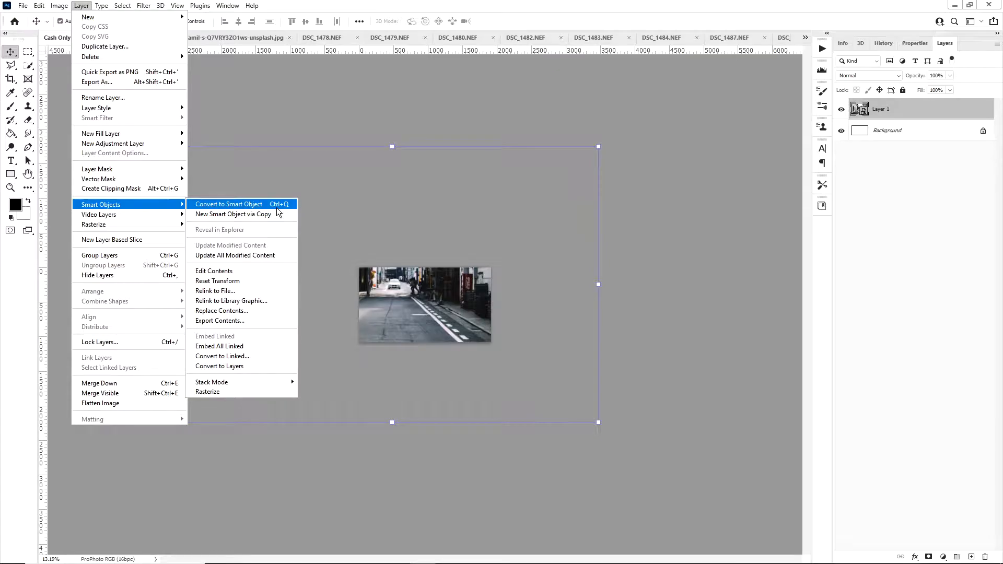
left_click(277, 208)
left_click(39, 6)
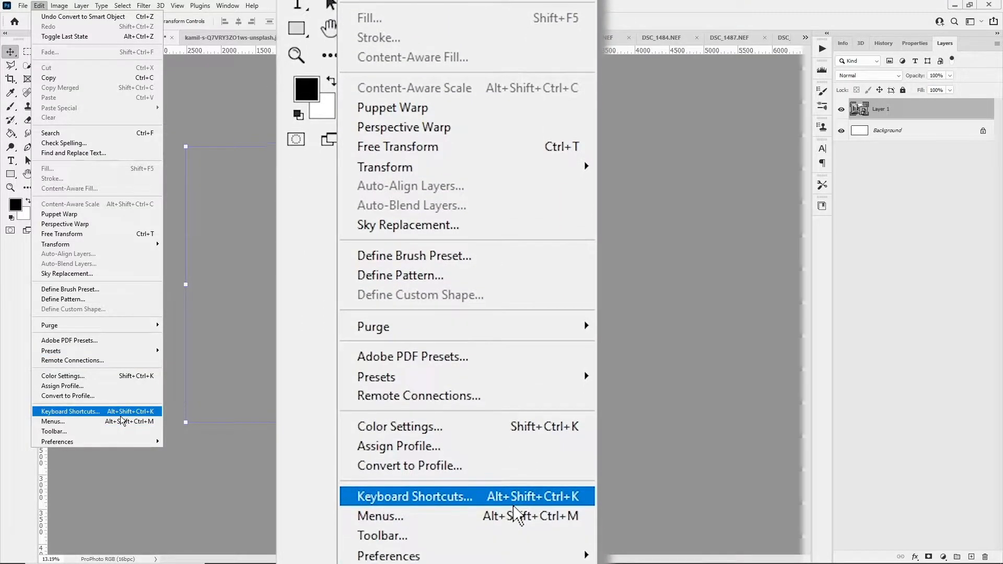
left_click(63, 415)
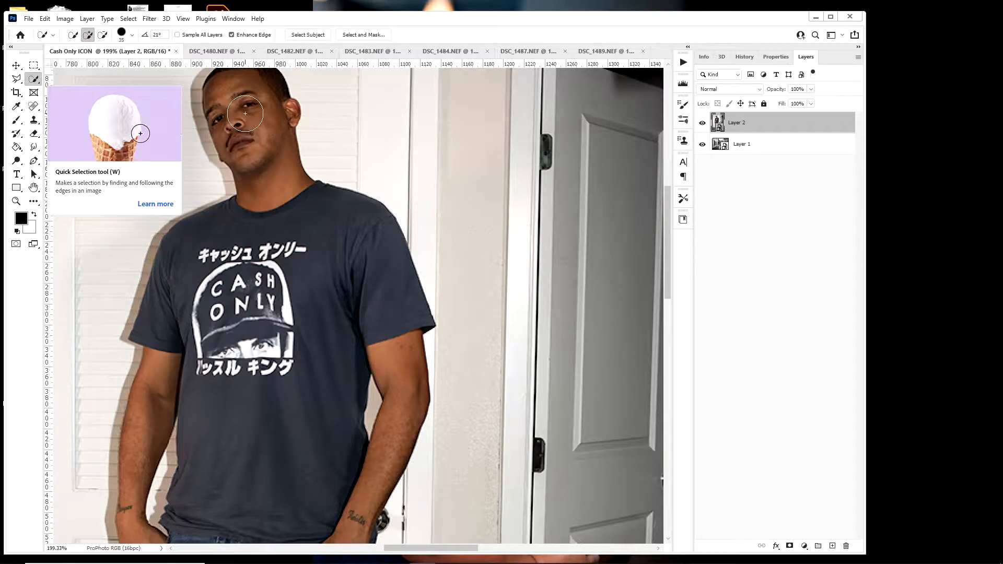
- Select the standing man on Layer 2 with the Quick Selection tool and add a layer mask from the selection
scroll(246, 142, "up", 1)
mouse_move(246, 141)
left_mouse_down()
mouse_move(231, 107)
mouse_move(238, 112)
mouse_move(227, 112)
left_mouse_up()
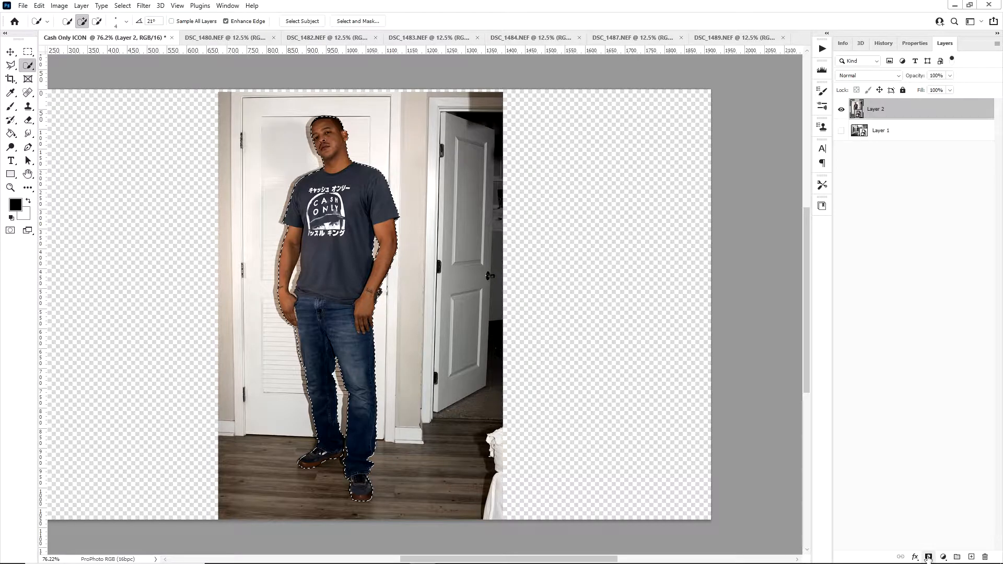
left_click(928, 556)
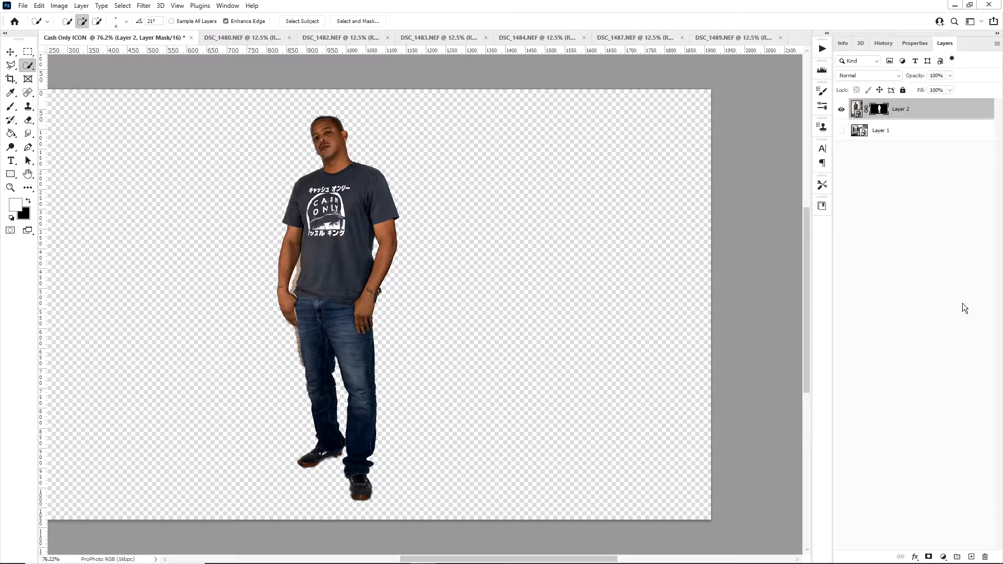
- Add a new layer, move it directly beneath Layer 2, and fill it with black
left_click(970, 557)
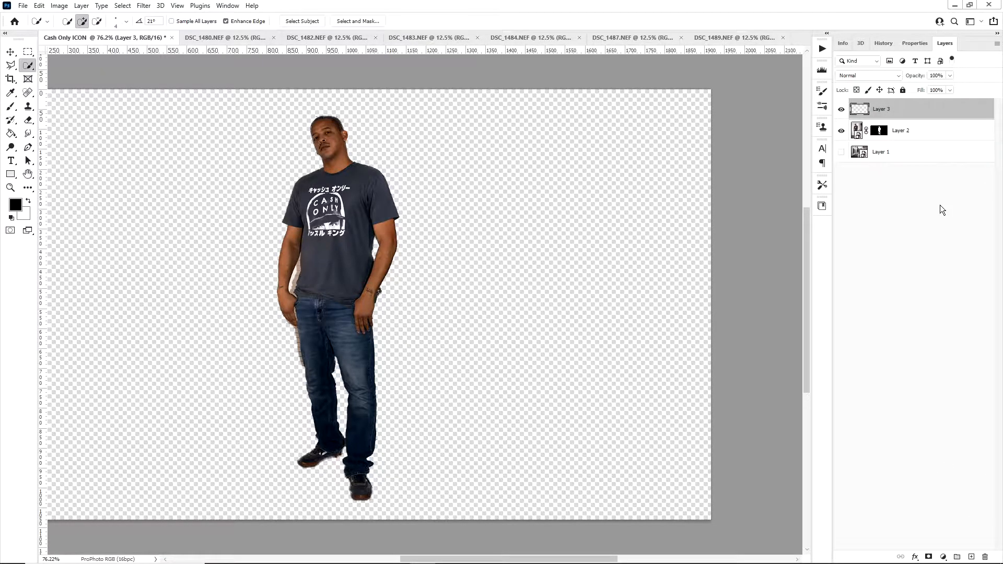
key("ctrl+bracketleft")
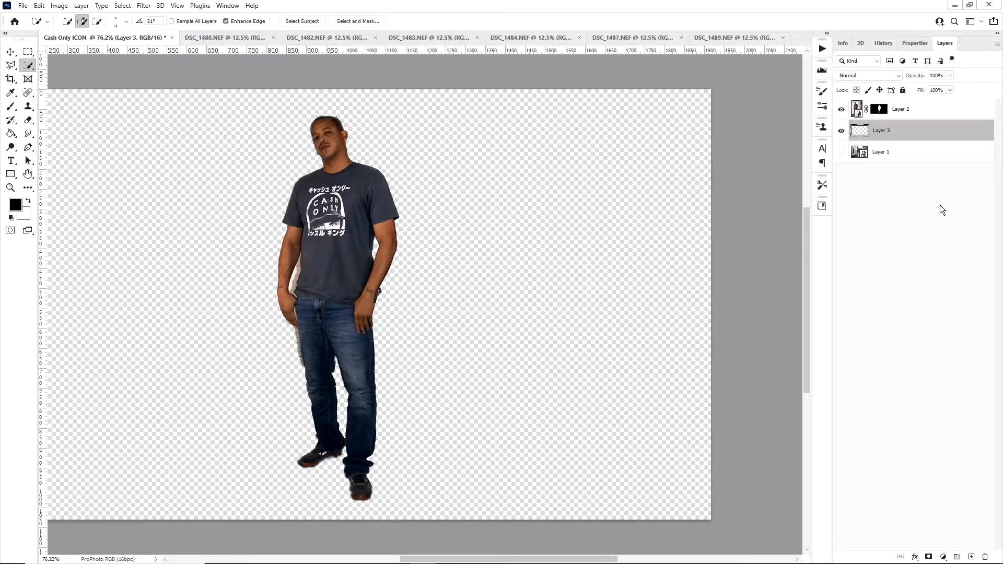
key("alt+BackSpace")
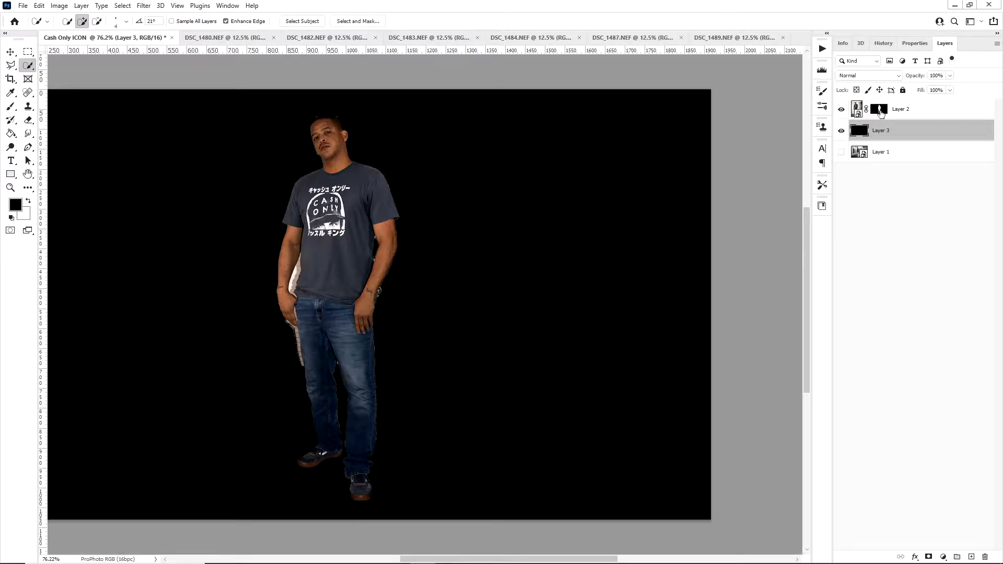
- Open Layer 2's mask in Select and Mask and examine its edges in the Black & White view
double_click(881, 111)
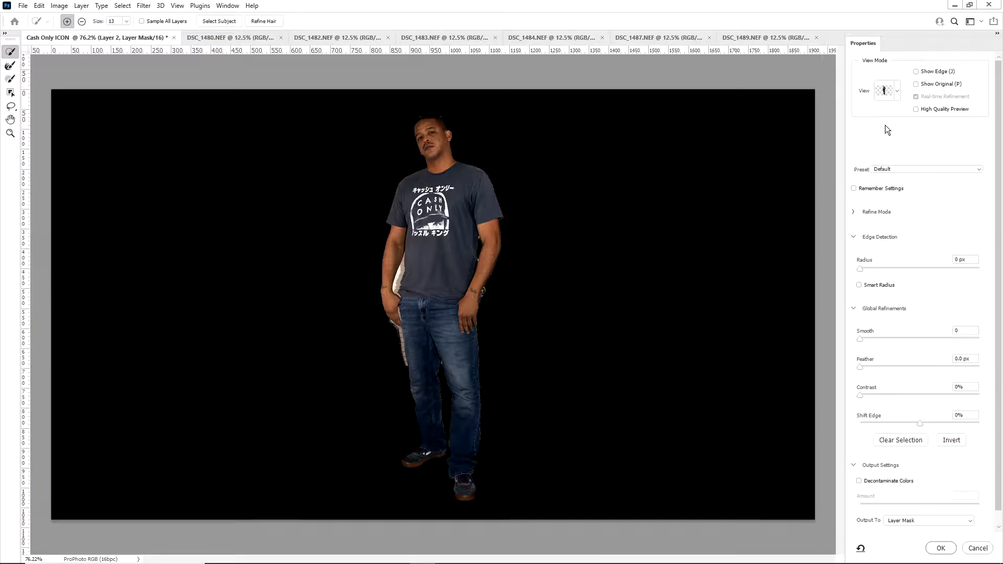
left_click(897, 92)
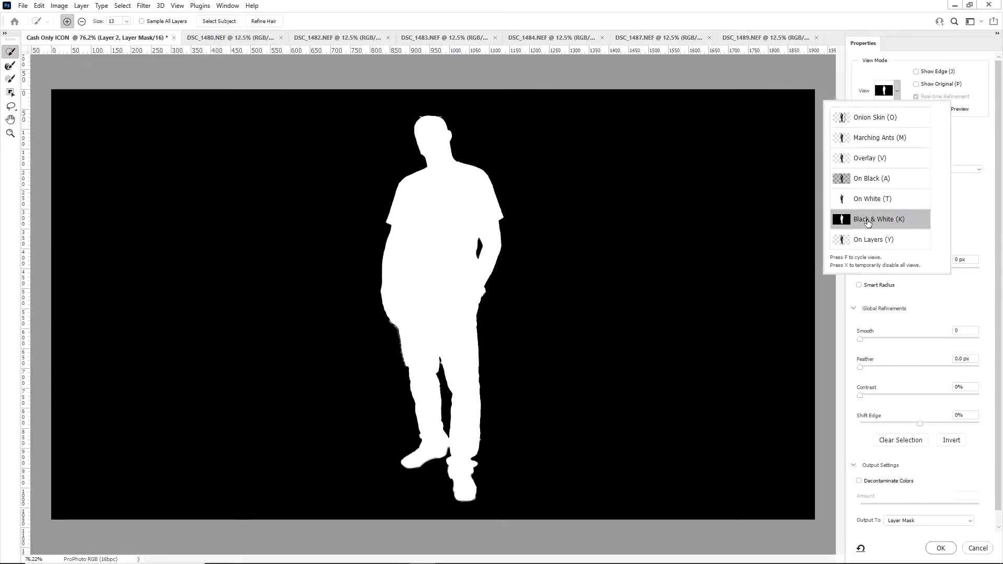
scroll(418, 123, "up", 5)
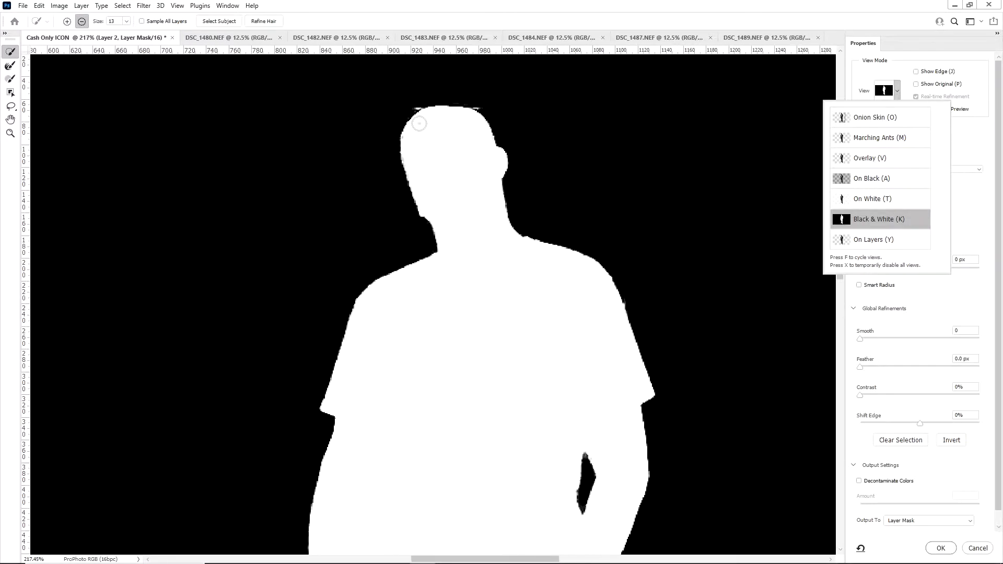
scroll(420, 124, "down", 4)
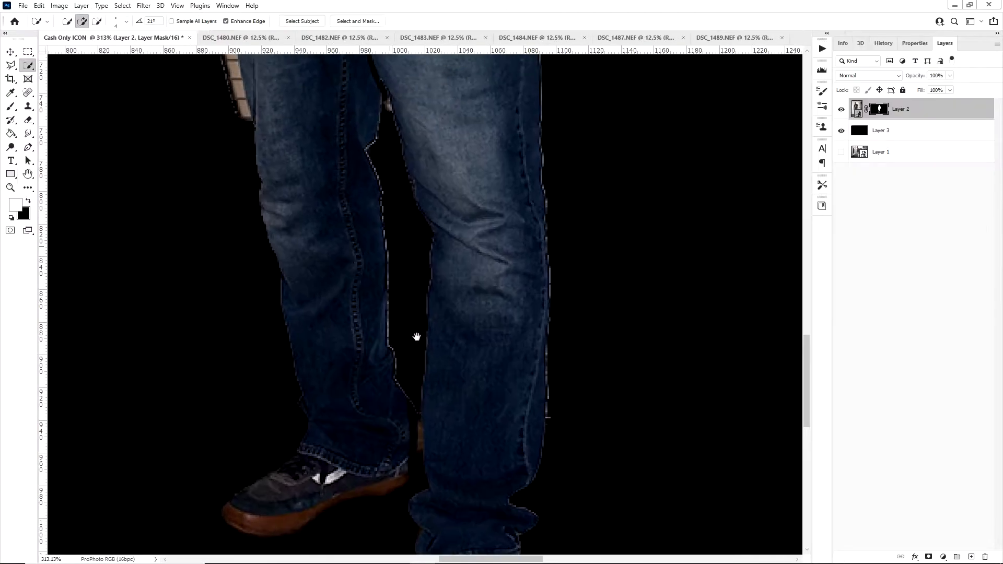
- Hide the black layer and brush black on Layer 2's mask to hide part of the shirt
left_click_drag(416, 336, 429, 311)
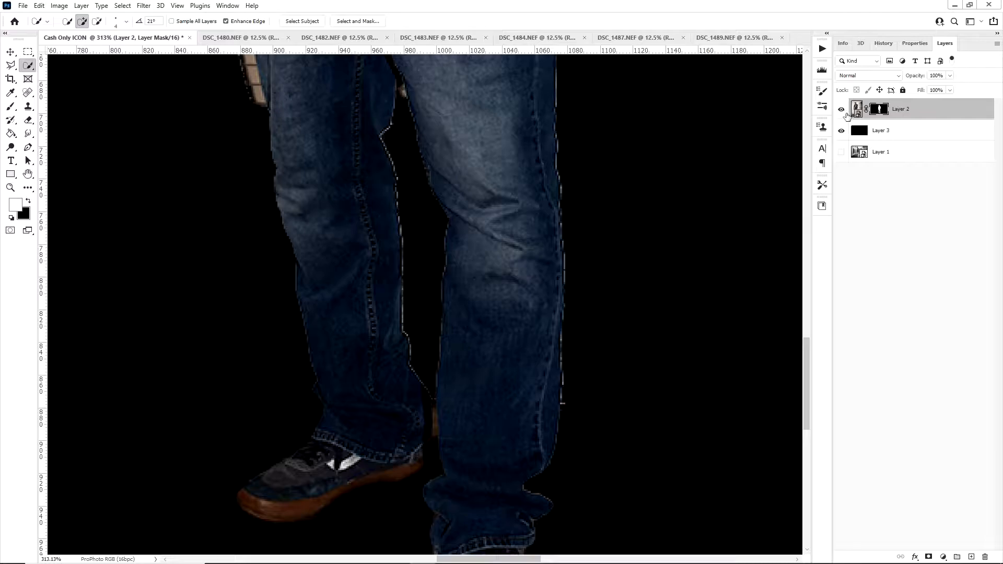
left_click(841, 130)
left_click_drag(552, 348, 585, 491)
left_click_drag(483, 115, 439, 497)
left_click_drag(475, 209, 474, 551)
mouse_move(404, 282)
left_mouse_down()
mouse_move(417, 374)
mouse_move(521, 300)
mouse_move(538, 313)
mouse_move(533, 418)
mouse_move(542, 469)
left_mouse_up()
scroll(522, 314, "down", 2)
key("b")
key("x")
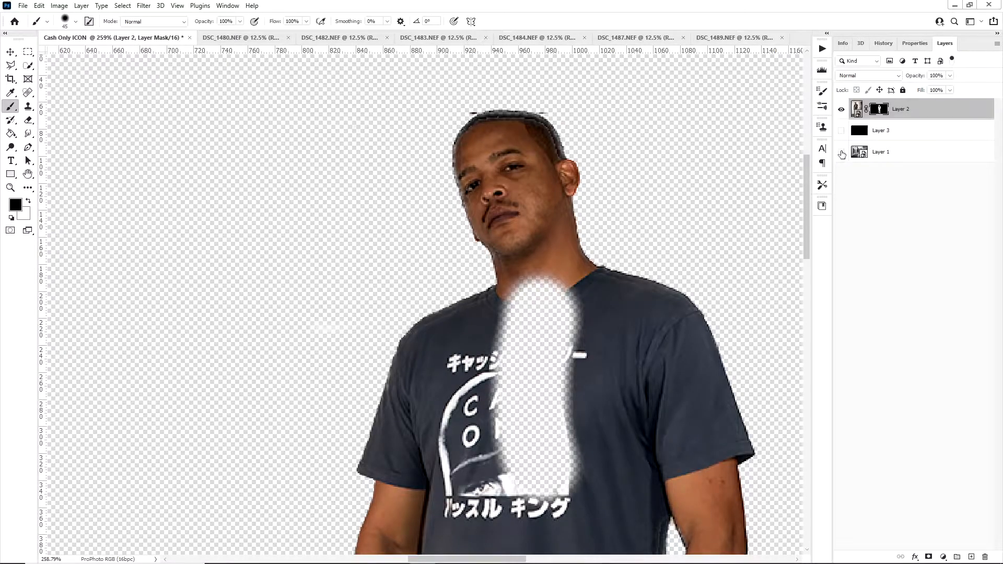
- Show the street background layer and paint white on Layer 2's mask to restore the shirt
left_click(841, 152)
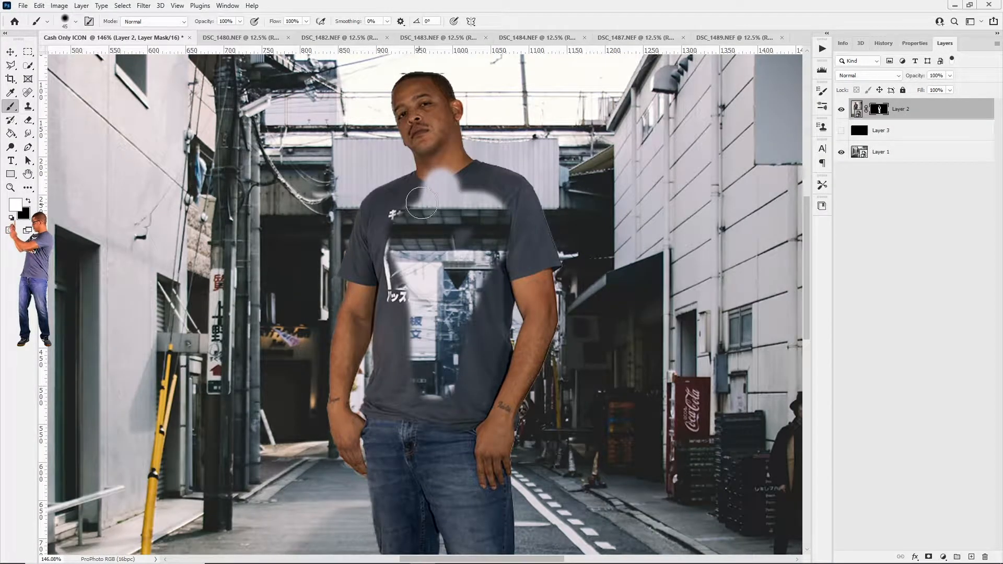
mouse_move(422, 203)
left_mouse_down()
mouse_move(454, 209)
mouse_move(455, 233)
mouse_move(468, 204)
mouse_move(492, 235)
mouse_move(484, 224)
mouse_move(502, 208)
mouse_move(504, 294)
mouse_move(478, 355)
mouse_move(465, 322)
mouse_move(458, 371)
mouse_move(455, 322)
mouse_move(481, 261)
mouse_move(436, 392)
mouse_move(422, 257)
mouse_move(396, 305)
mouse_move(398, 238)
mouse_move(424, 219)
mouse_move(432, 186)
mouse_move(438, 258)
mouse_move(452, 240)
mouse_move(451, 293)
mouse_move(425, 347)
left_mouse_up()
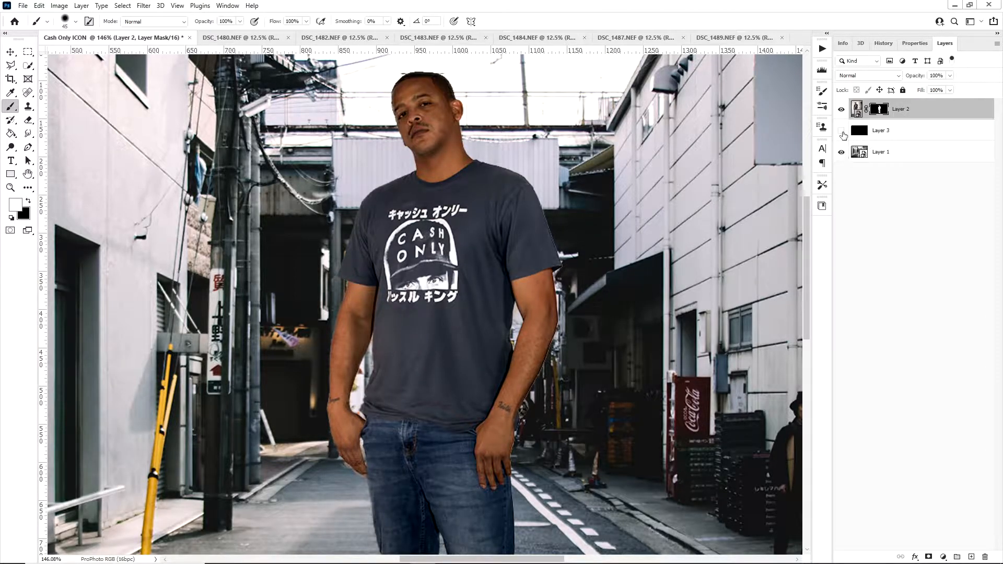
- Show the black layer and paint black on Layer 2's mask over the stray marks beside the head and shoulder
left_click(841, 131)
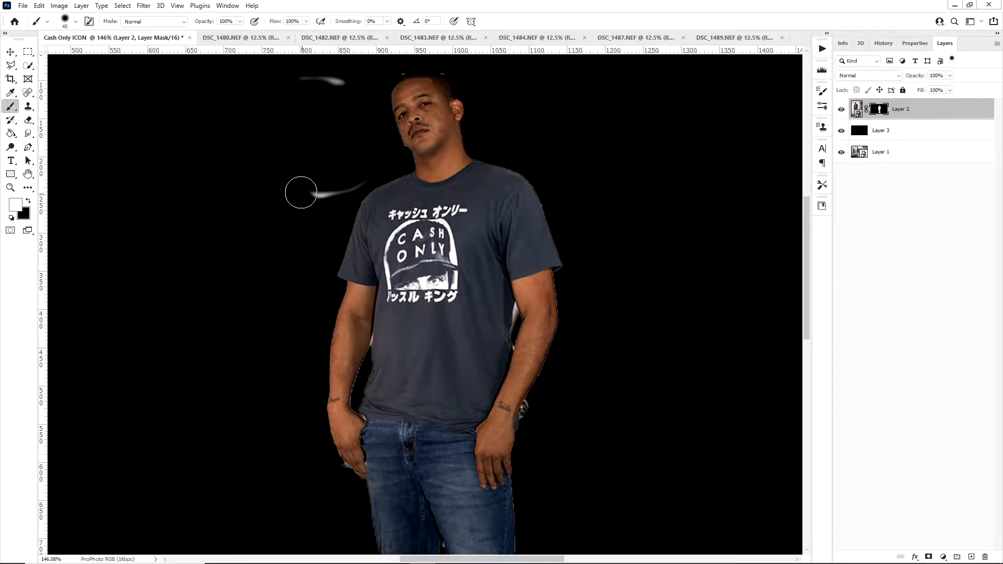
scroll(305, 180, "down", 2)
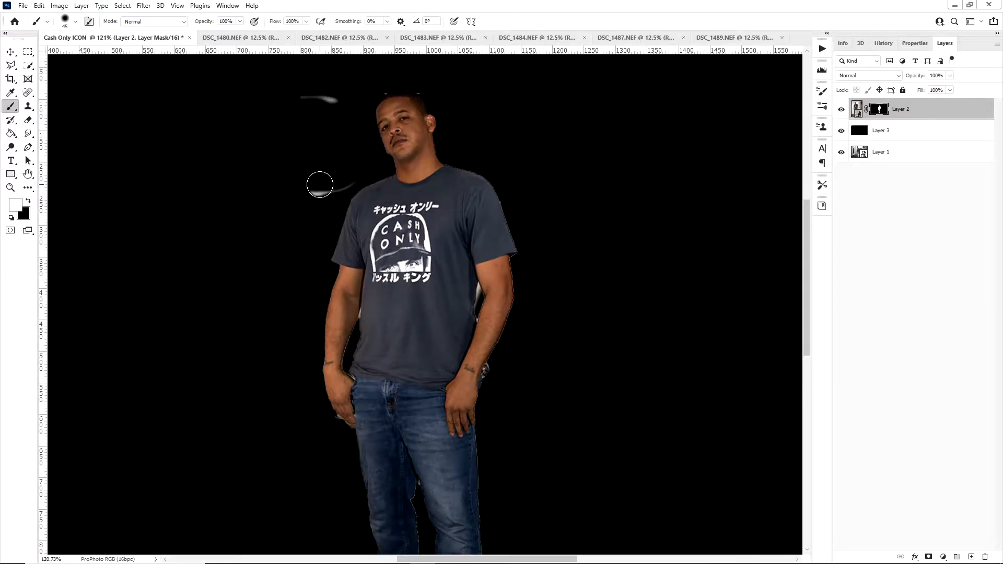
key("x")
mouse_move(351, 177)
left_mouse_down()
mouse_move(338, 193)
mouse_move(295, 204)
left_mouse_up()
- Stamp black dabs below the shirt's collar on Layer 2's mask, enlarging the brush from 20 to 45 px
left_click(76, 22)
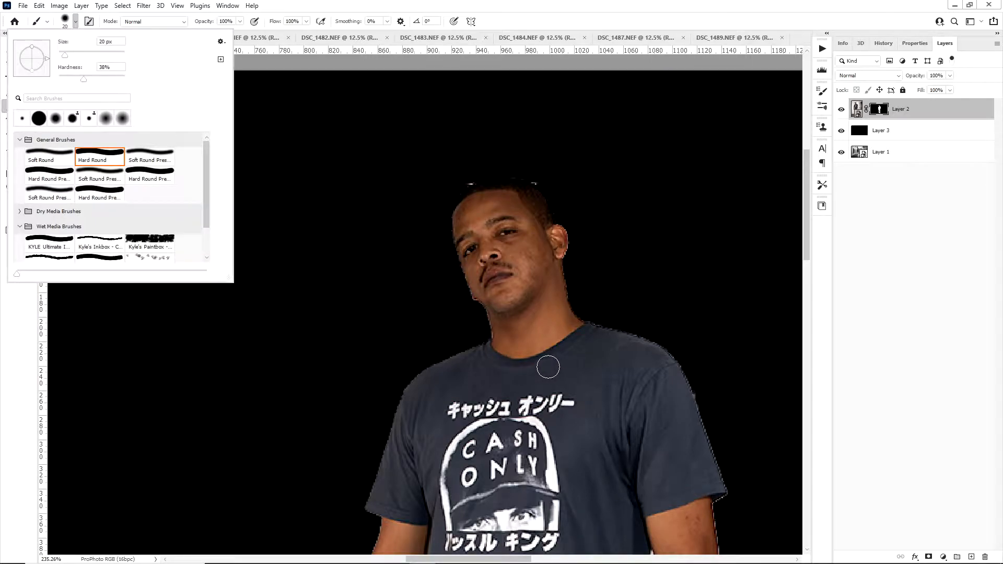
left_click(533, 377)
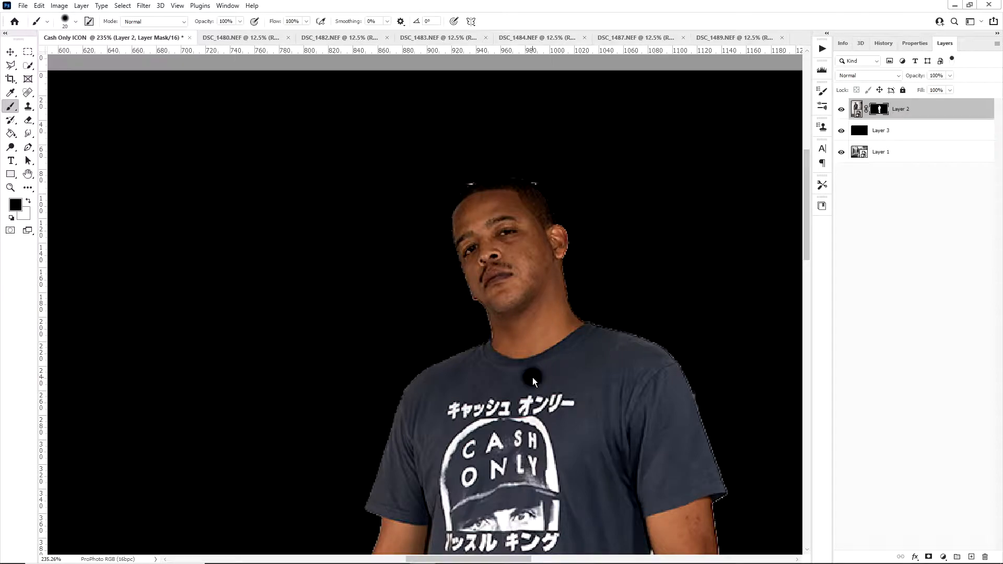
key("bracketright")
key("bracketright")
key("bracketright")
key("bracketright")
key("bracketright")
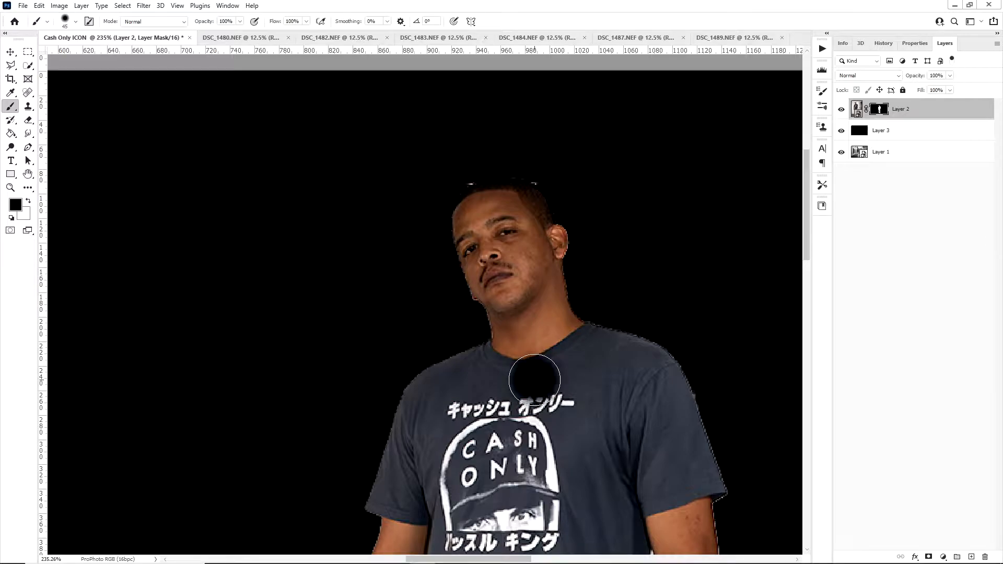
scroll(540, 375, "up", 5)
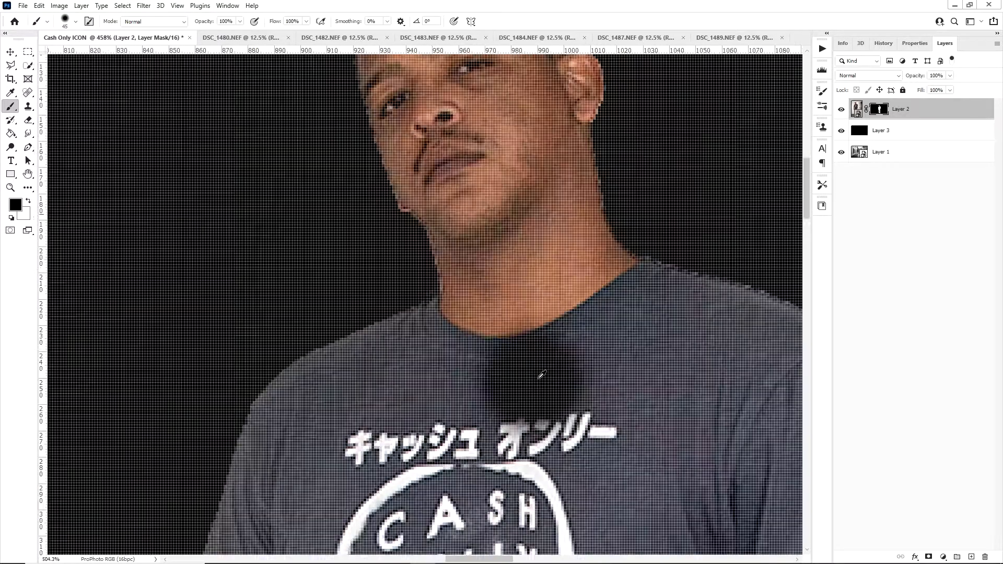
scroll(541, 374, "down", 2)
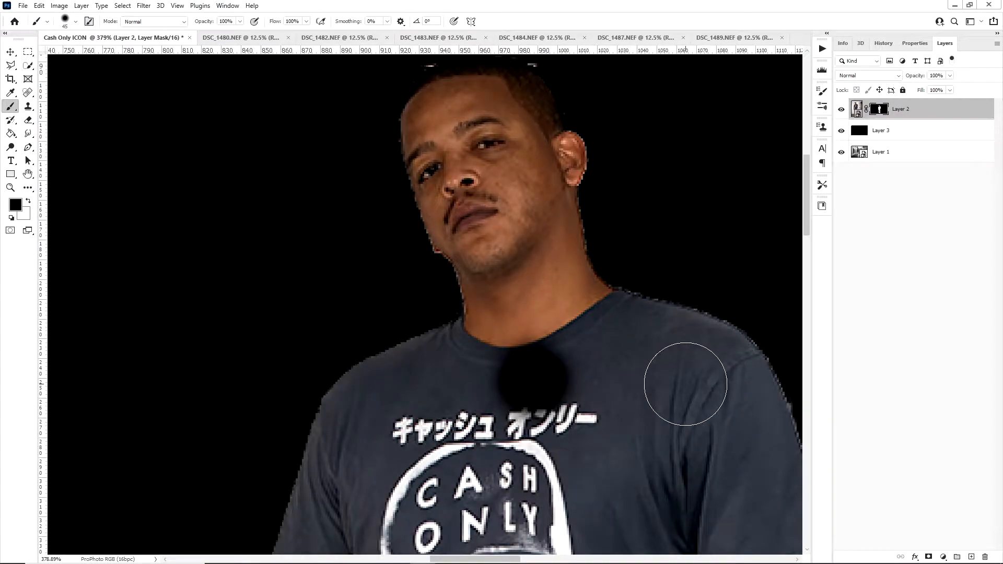
- Set the brush hardness to 0% and stamp a soft dab beside the first one on the shirt
left_click(75, 22)
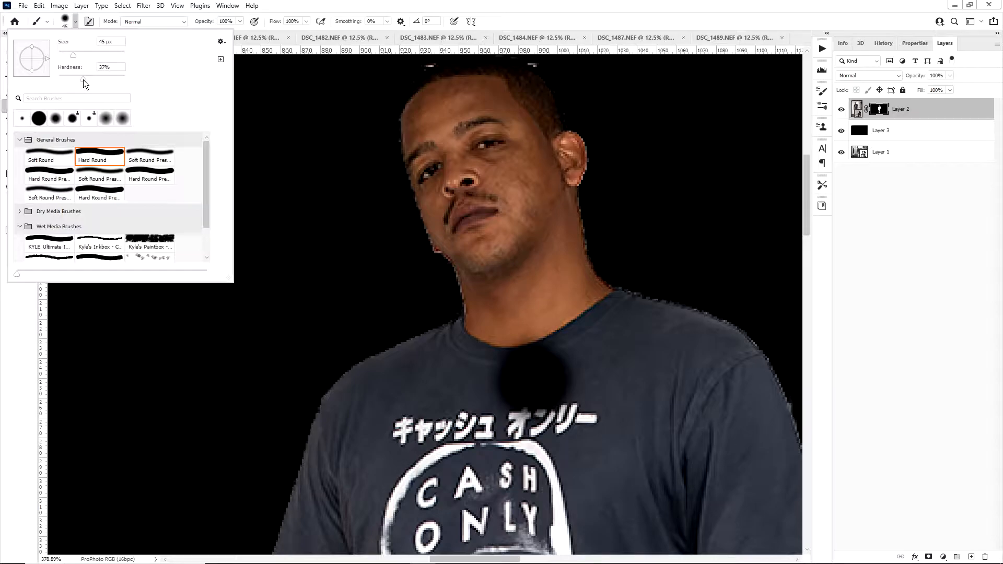
left_click_drag(81, 80, 31, 79)
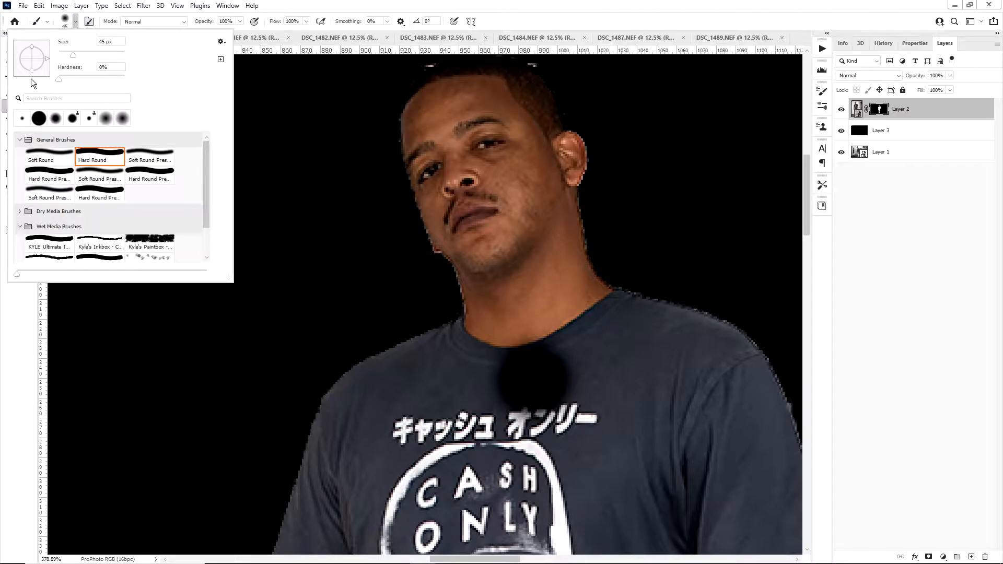
left_click(436, 381)
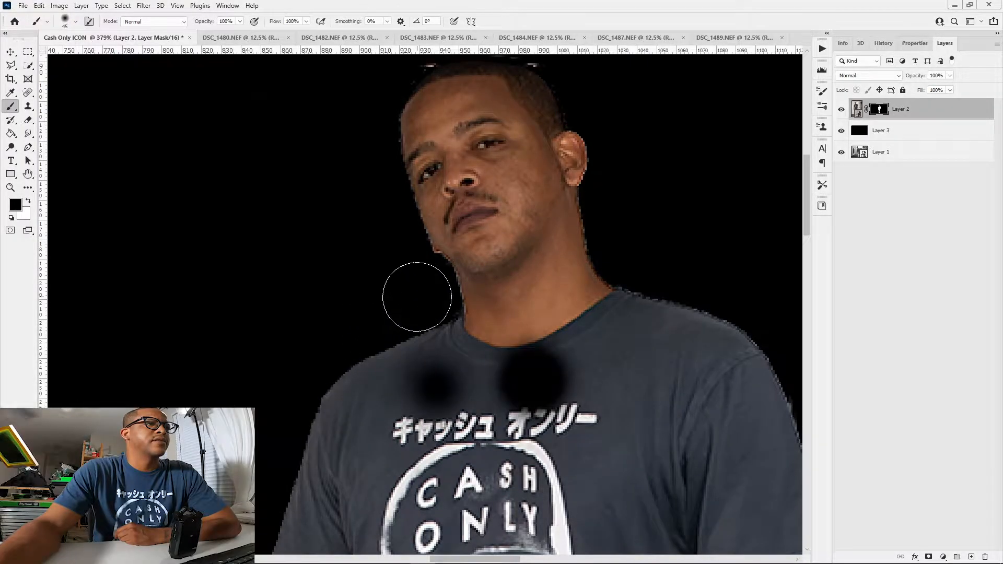
- Set the brush hardness to 100% and stamp a hard-edged dab on the shirt for comparison
left_click(74, 22)
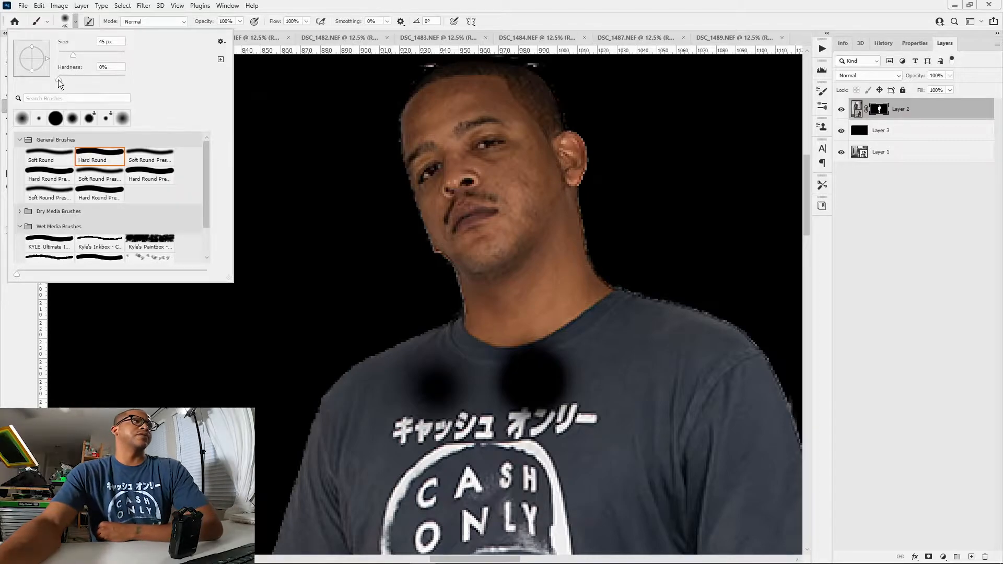
left_click_drag(58, 79, 129, 76)
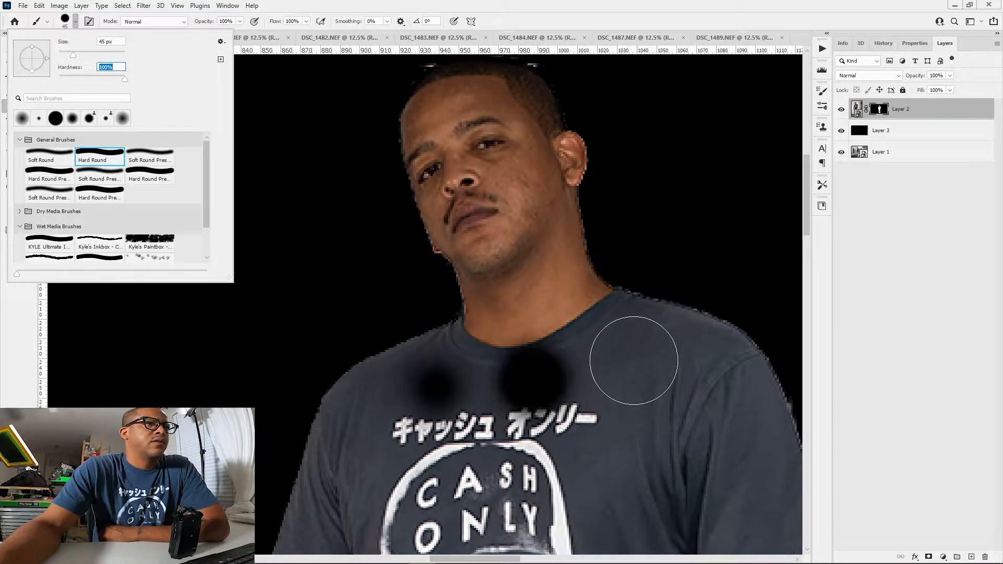
left_click(633, 360)
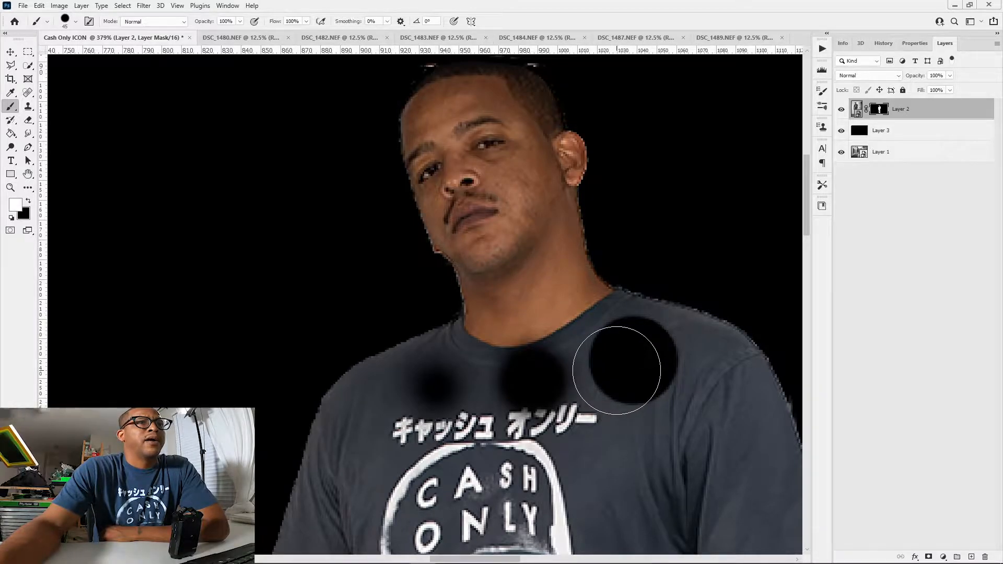
- Remove the hard-edged dab from the shirt by painting white on the mask, and set the brush hardness to 29%
key("ctrl+z")
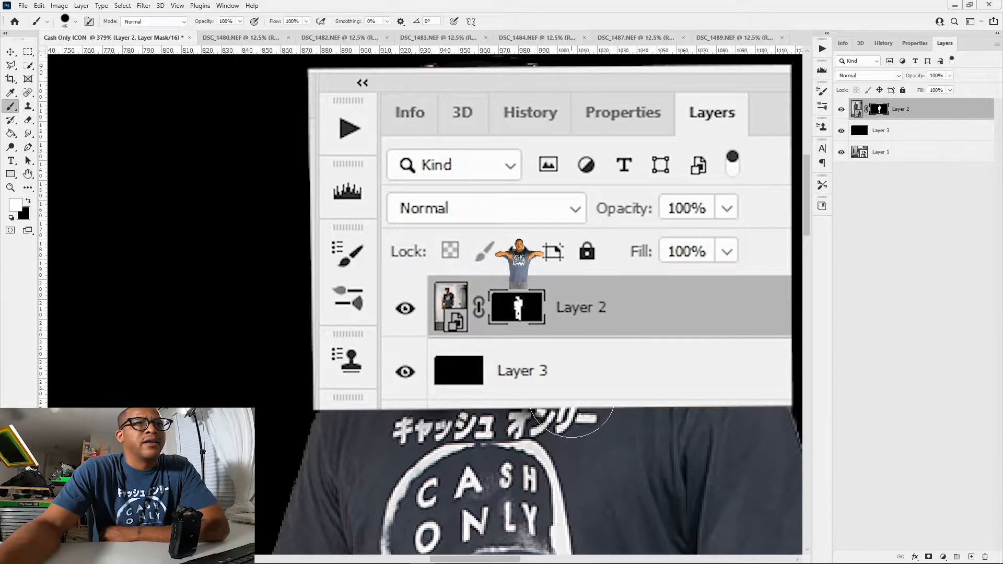
left_click(76, 22)
left_click_drag(98, 76, 86, 78)
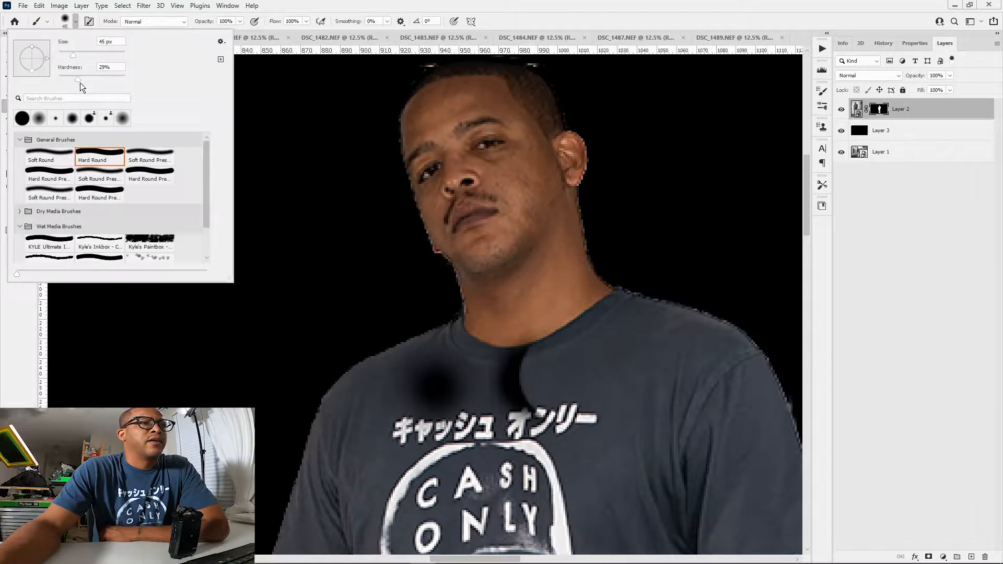
- Brush across the shirt's chest on Layer 2's mask with the 29% hardness brush
mouse_move(609, 387)
left_mouse_down()
mouse_move(557, 378)
mouse_move(550, 401)
mouse_move(548, 371)
mouse_move(534, 397)
mouse_move(505, 390)
mouse_move(472, 416)
mouse_move(435, 396)
left_mouse_up()
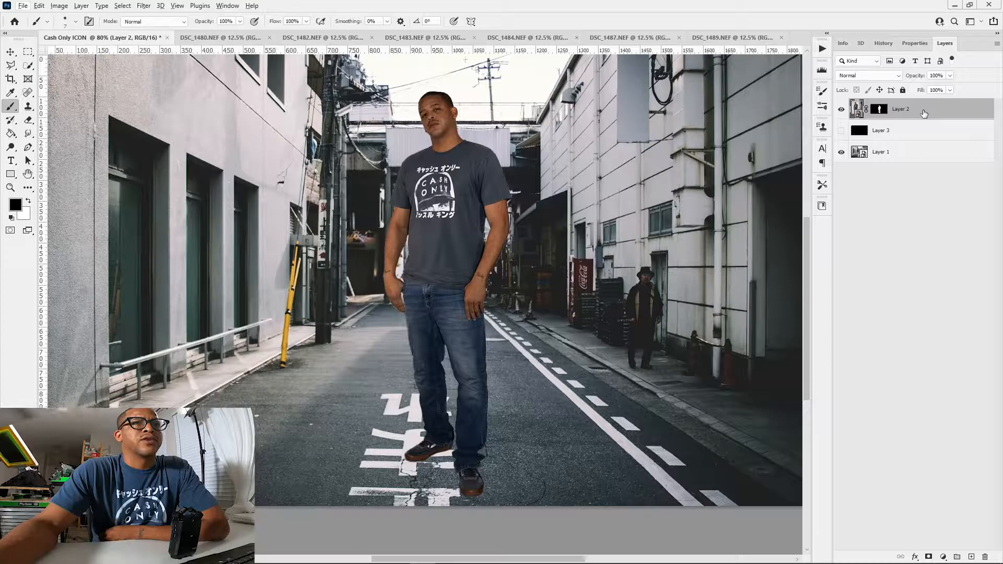
- Duplicate Layer 2 directly beneath the original and merge the copy with Layer 3
left_click_drag(924, 114, 932, 130)
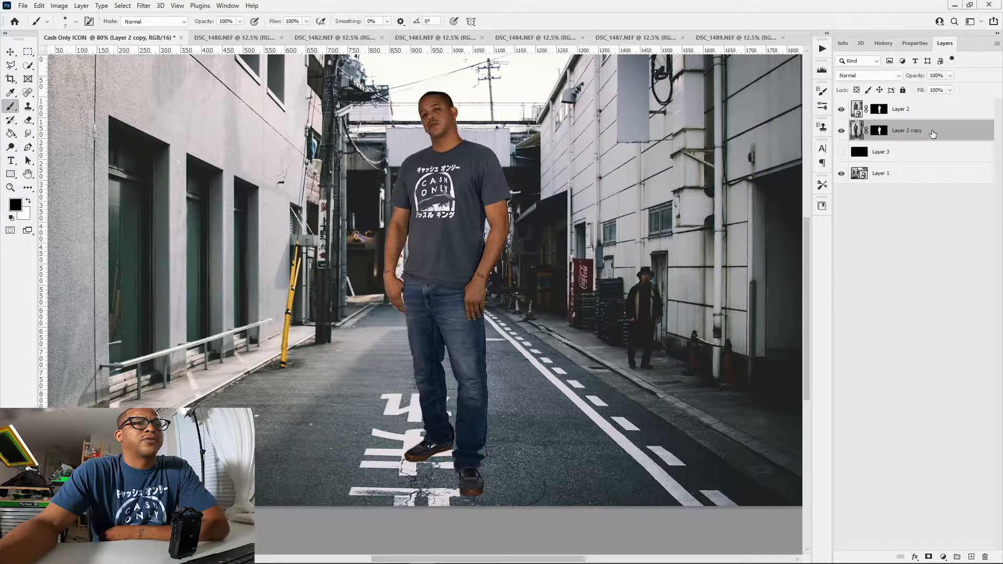
left_click(918, 153, "shift")
right_click(909, 153)
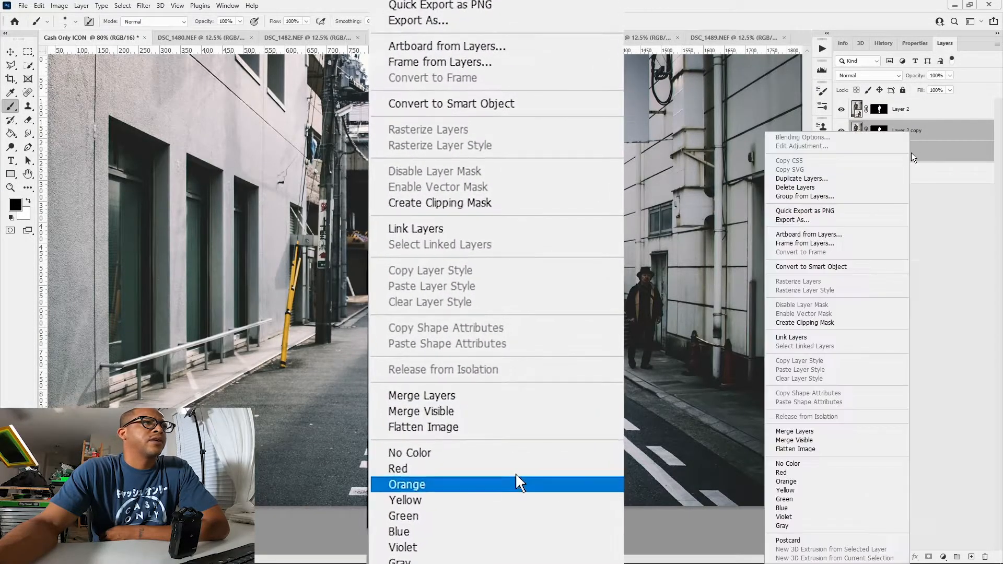
left_click(805, 430)
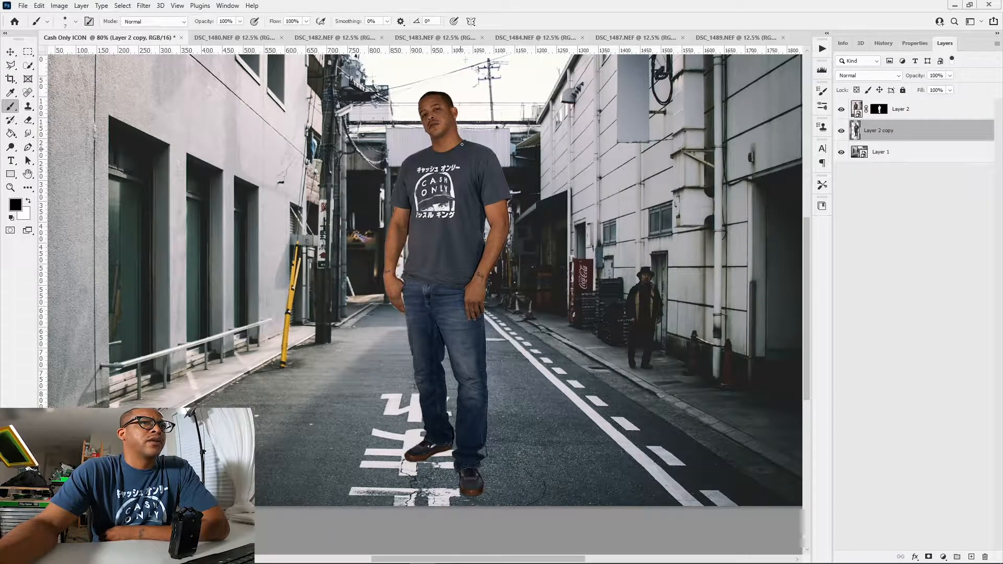
- Load the Layer 2 copy's silhouette as a selection, hide Layer 2, fill the silhouette with black and deselect
left_click(857, 130, "ctrl")
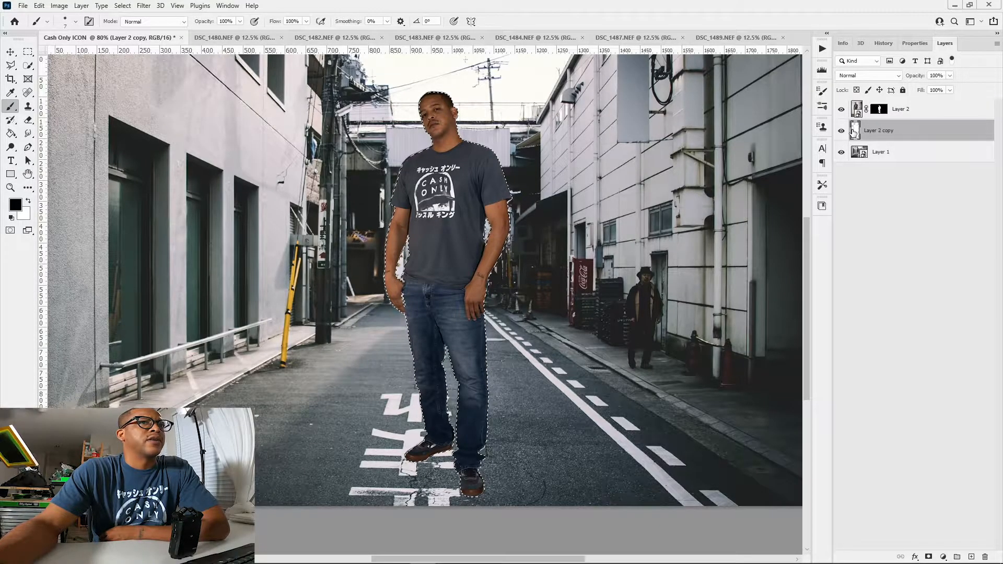
left_click(841, 109)
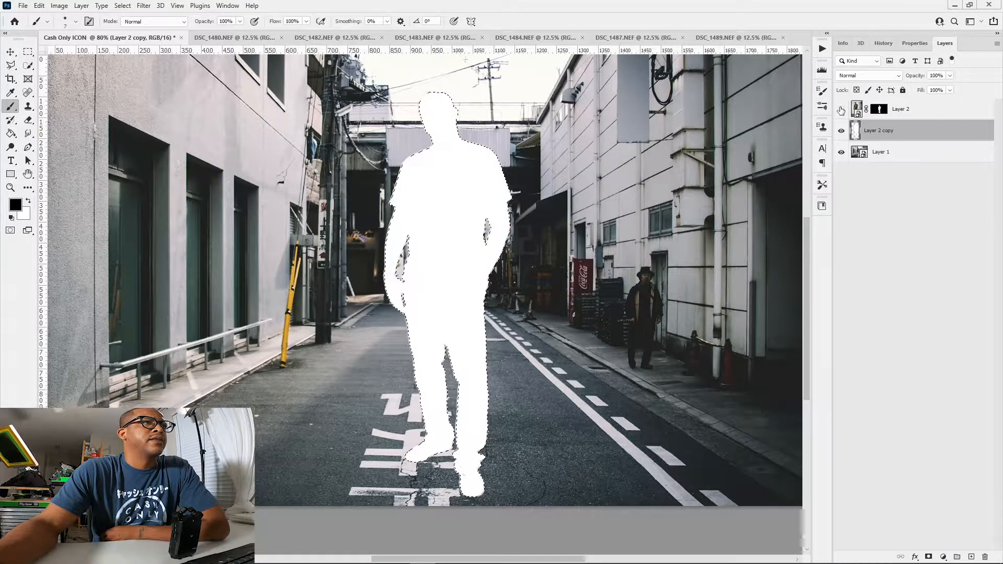
key("alt+BackSpace")
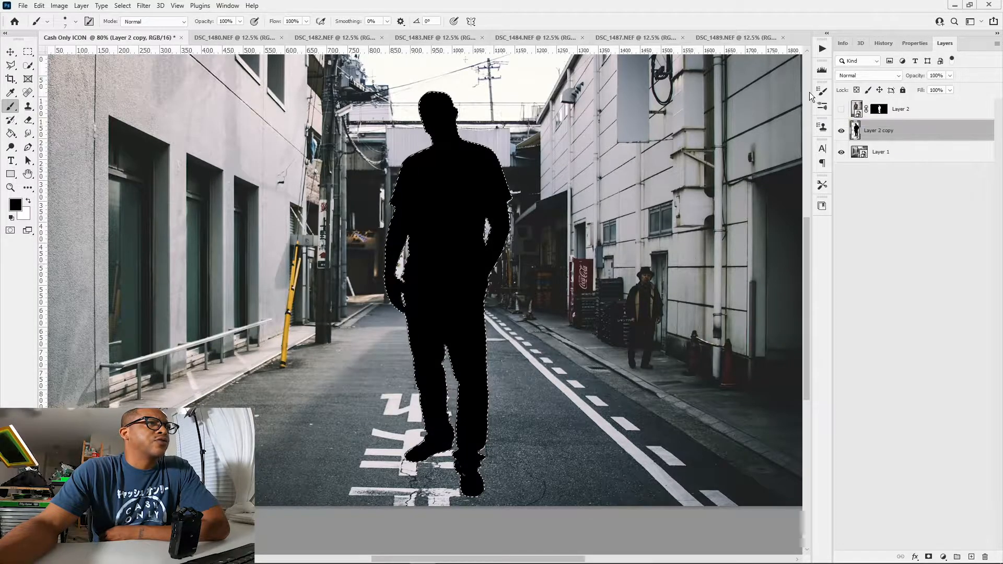
key("ctrl+d")
- Distort the black silhouette so it lies flat across the road as a shadow cast from the man's feet
key("v")
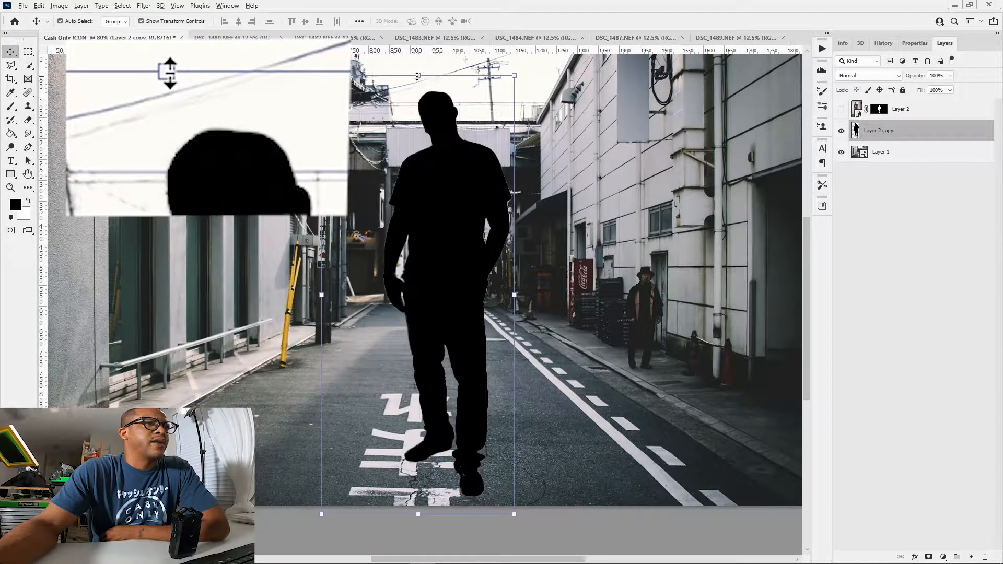
key("ctrl")
left_click_drag(418, 78, 261, 384)
key("Return")
- Show Layer 2 again and set the shadow layer's opacity to 52%
left_click(842, 108)
left_click(949, 76)
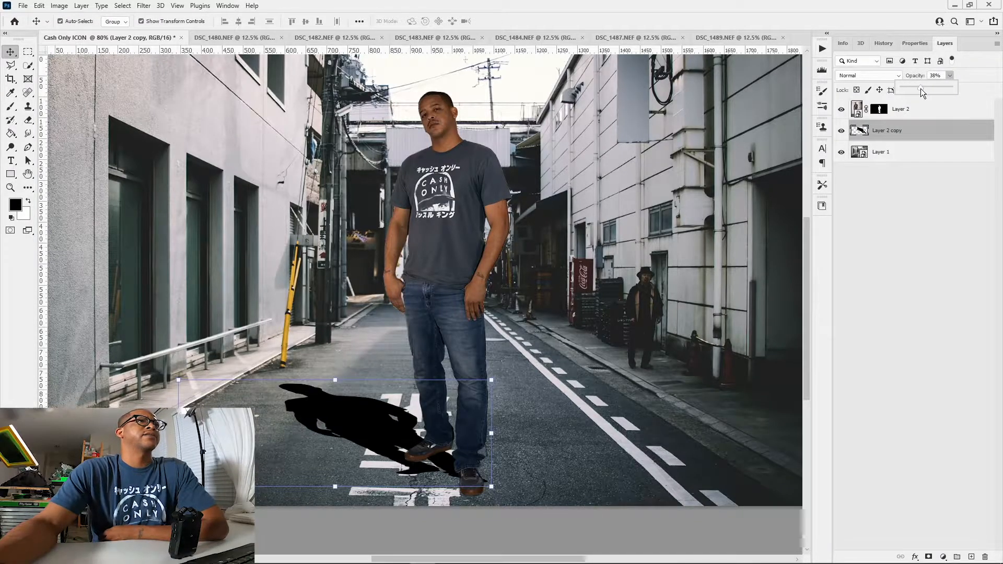
left_click_drag(928, 88, 928, 87)
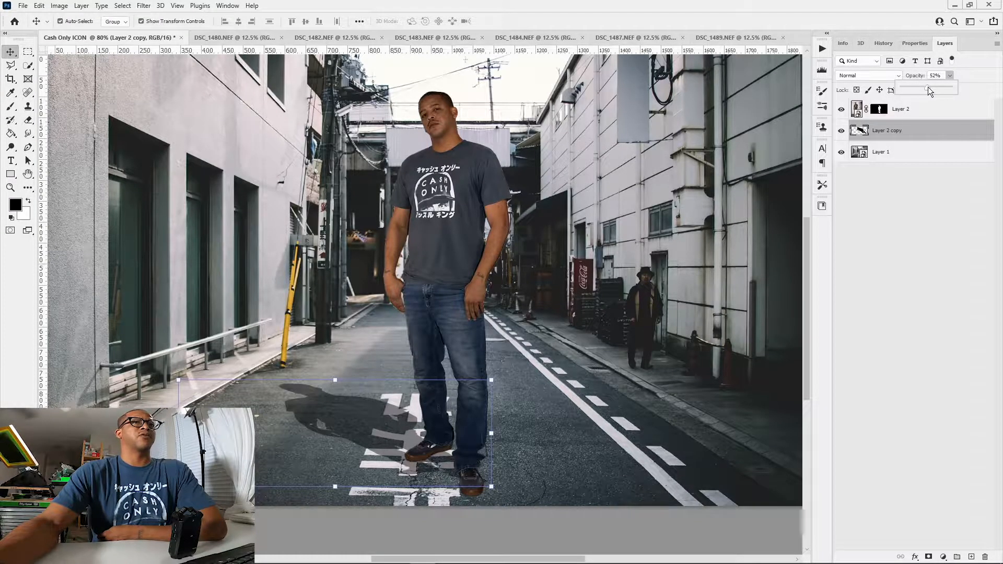
- Load the shadow's outline as a selection with Layer 1 active and feather it by 3 pixels
left_click(869, 152)
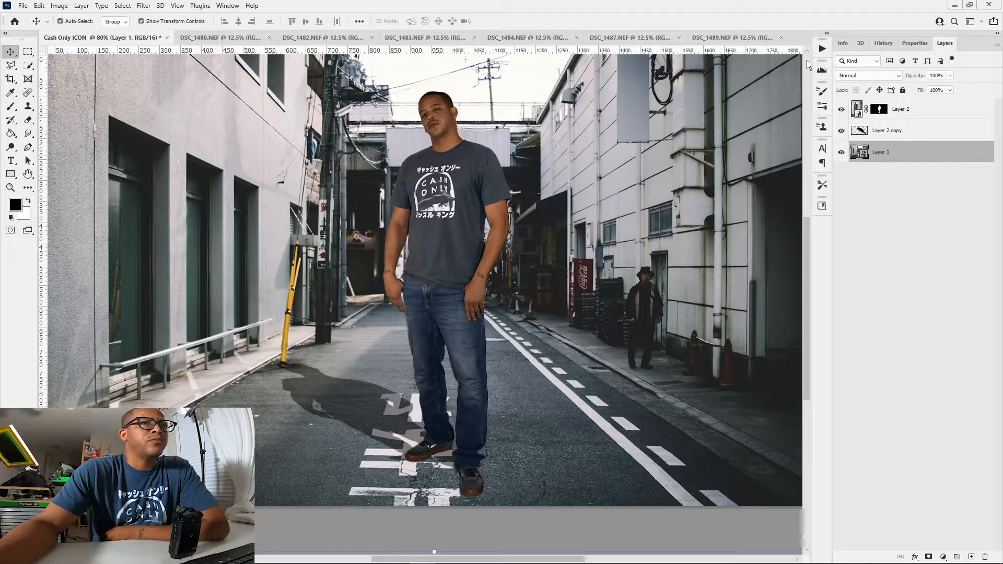
left_click(859, 131, "ctrl")
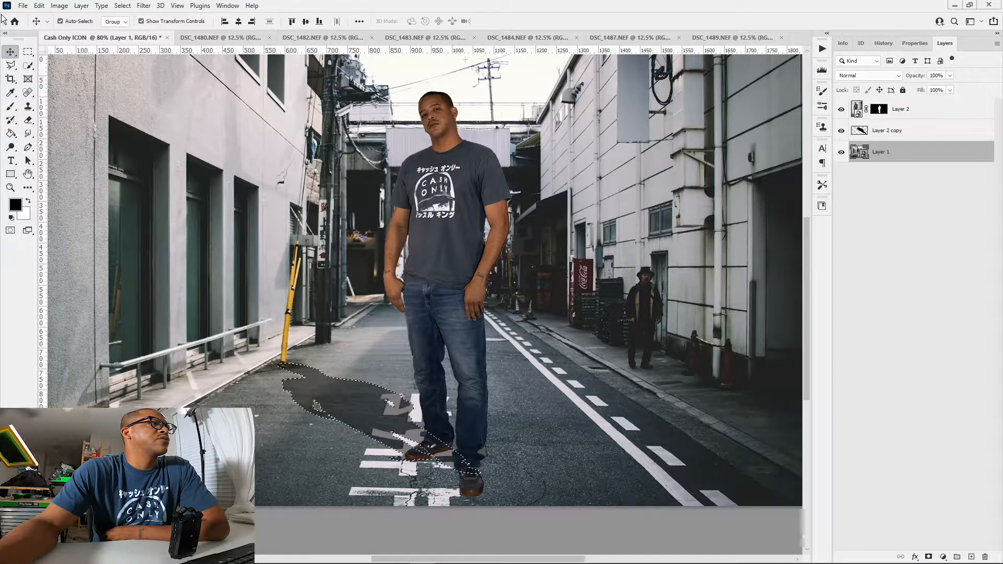
left_click(123, 6)
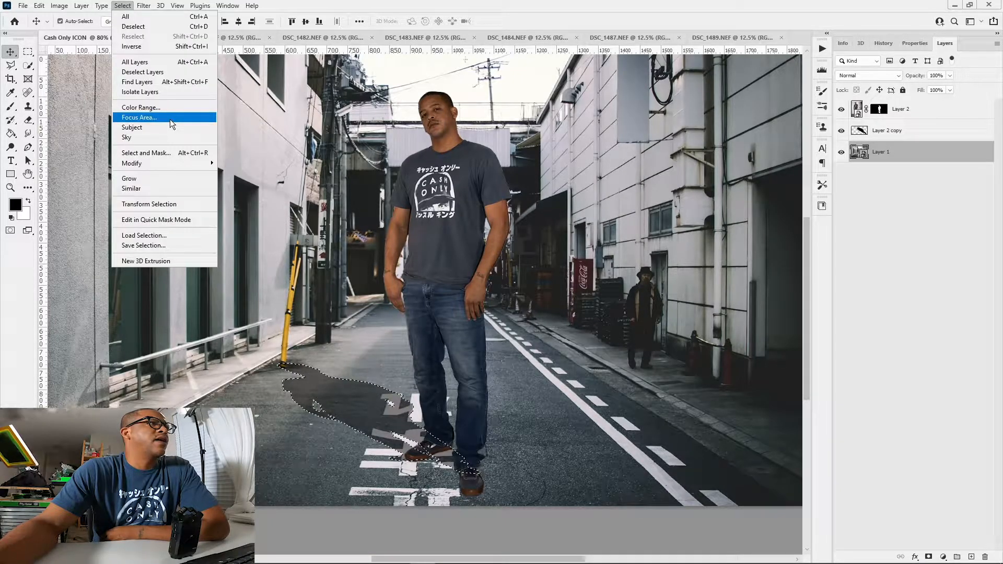
mouse_move(173, 164)
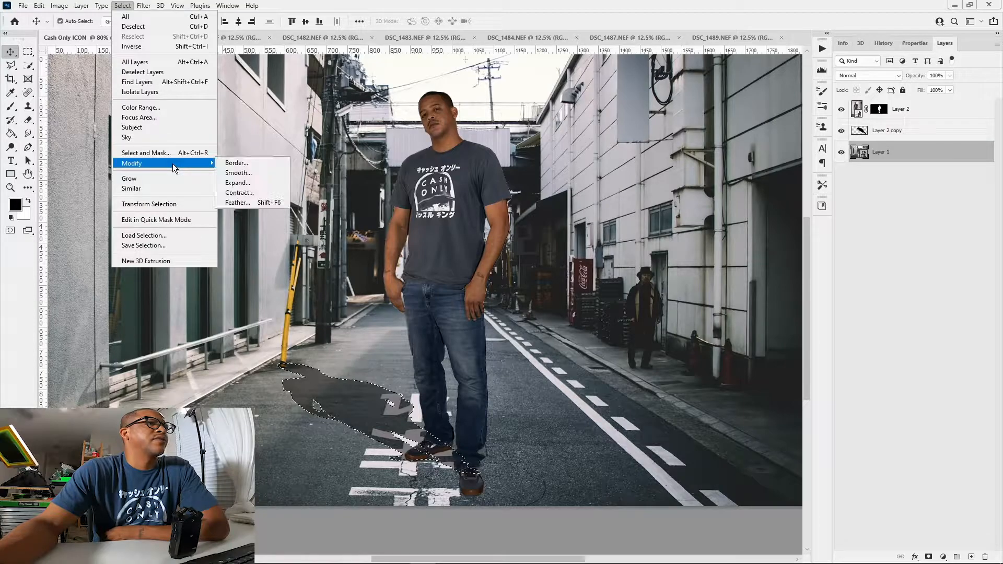
left_click(249, 205)
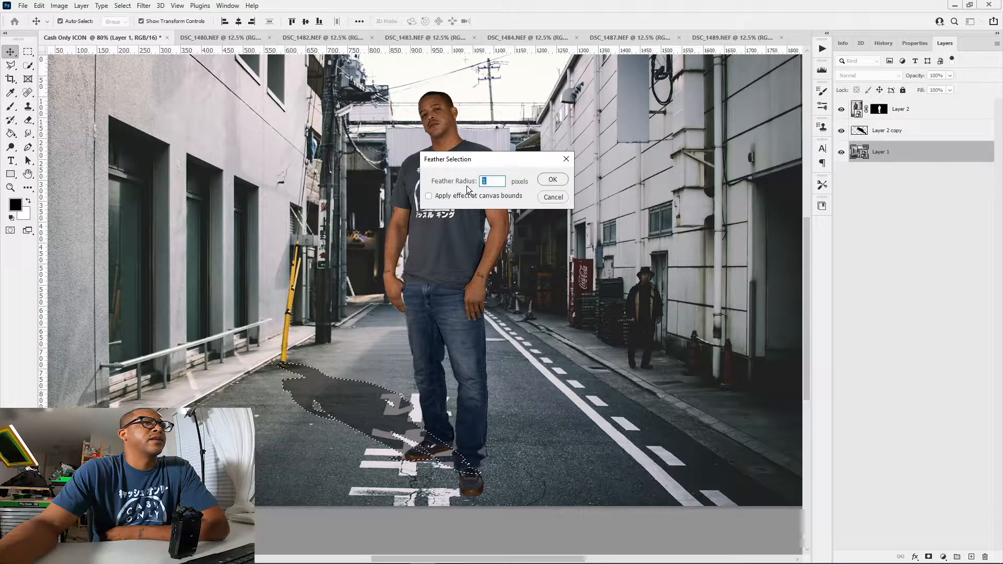
type("3")
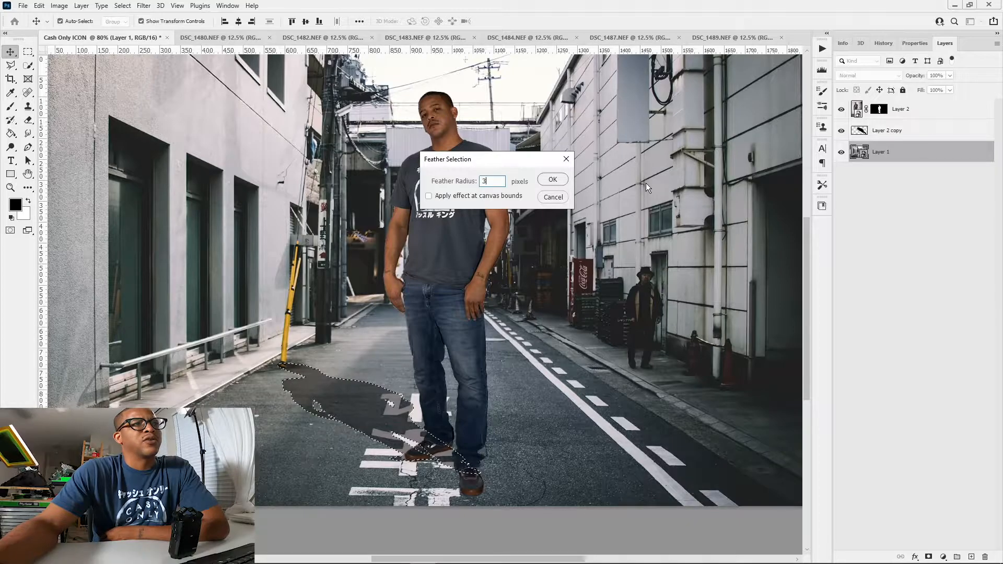
left_click(554, 183)
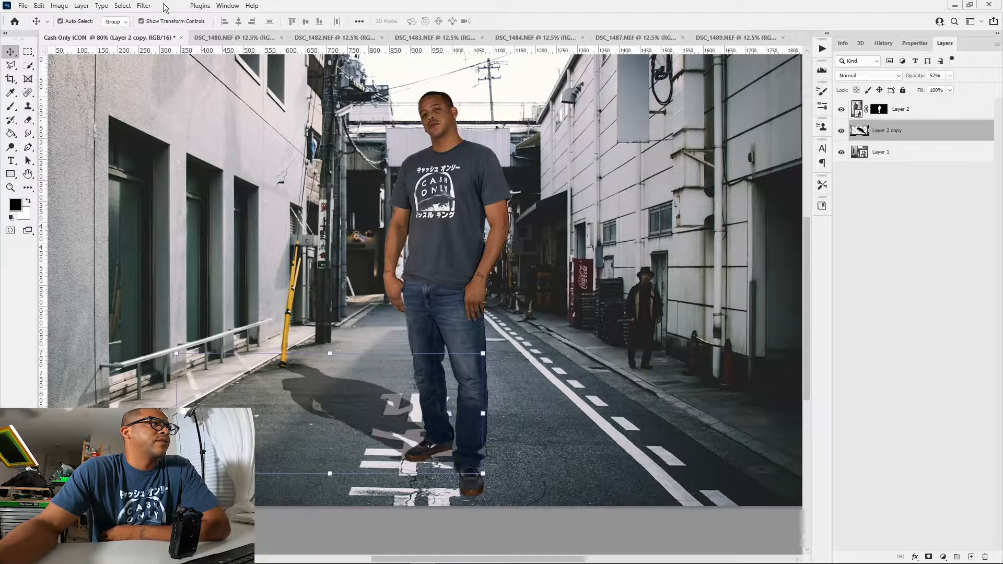
- Soften the shadow on the Layer 2 copy with a Gaussian Blur, reducing the blur radius
left_click(144, 6)
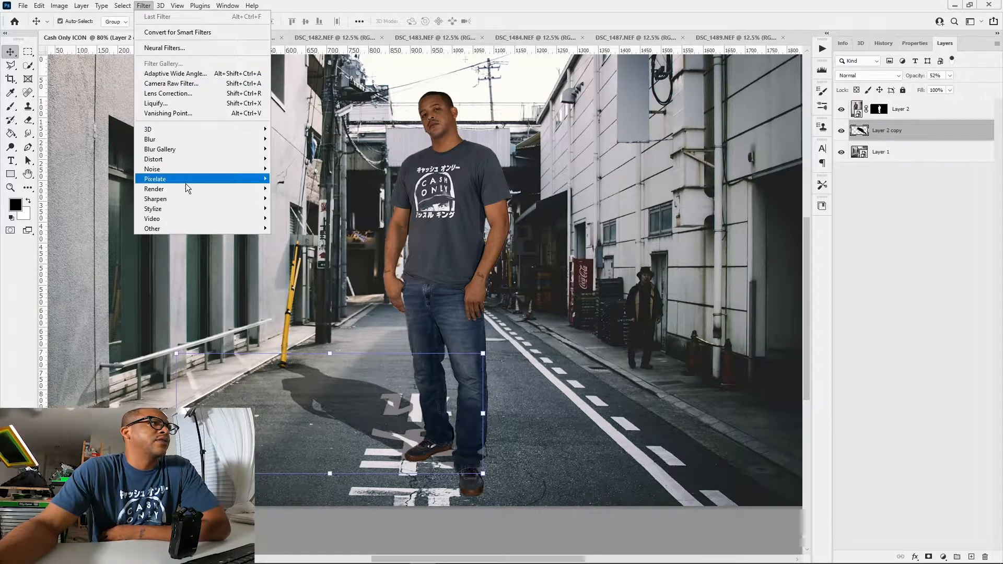
mouse_move(185, 140)
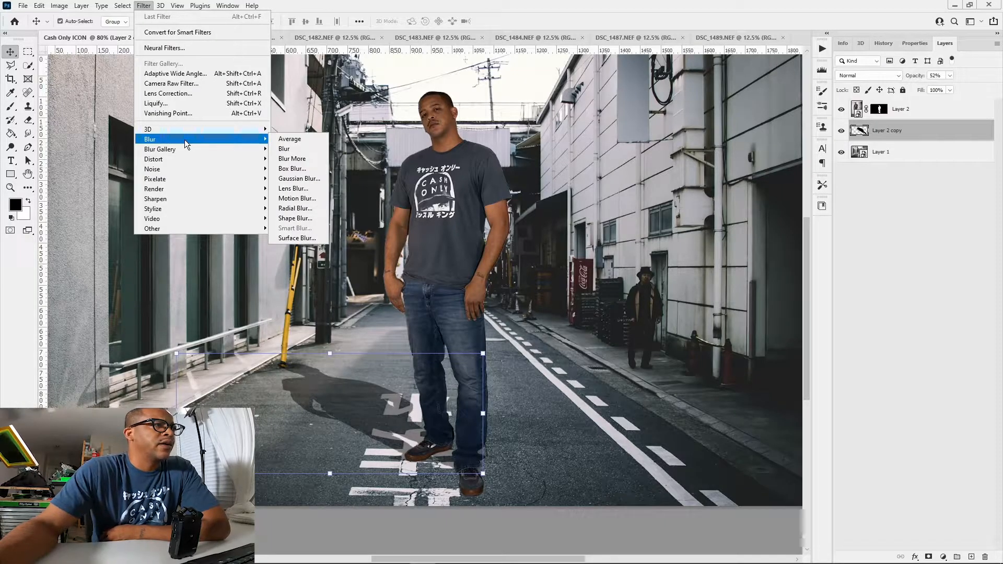
left_click(299, 178)
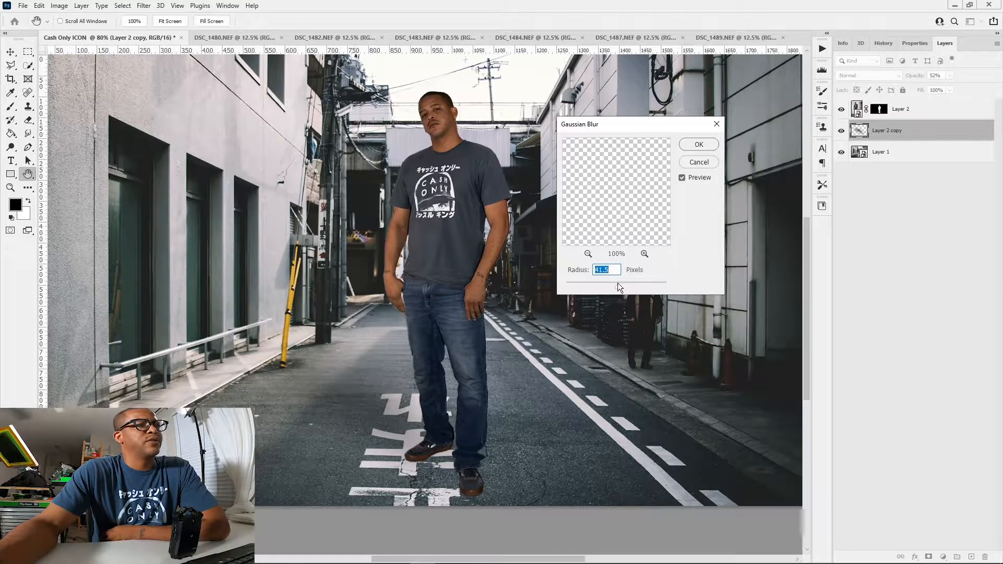
left_click_drag(600, 290, 585, 285)
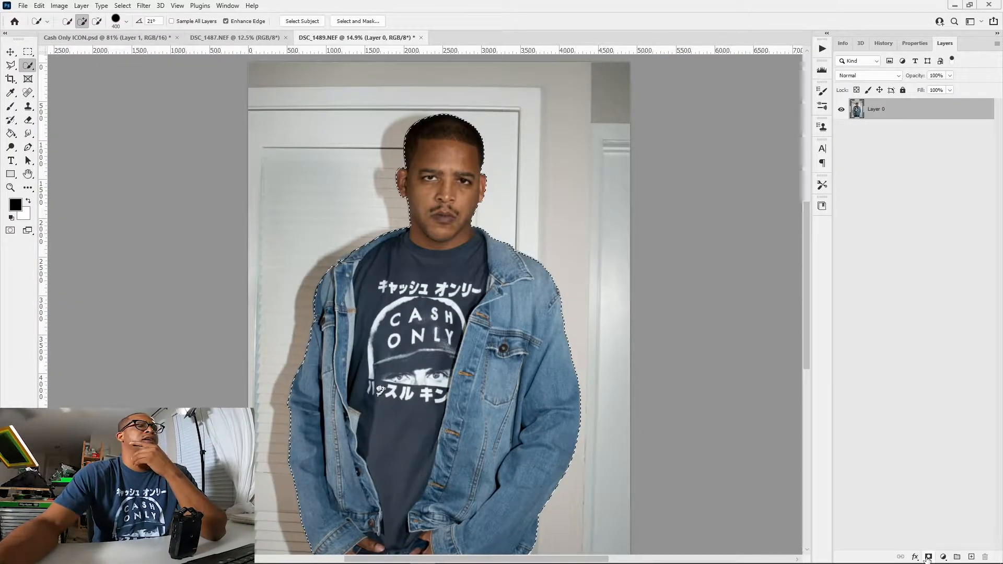
- Turn the selection of the man in the denim jacket into a layer mask and shift its edge to -36% in Select and Mask
left_click(929, 557)
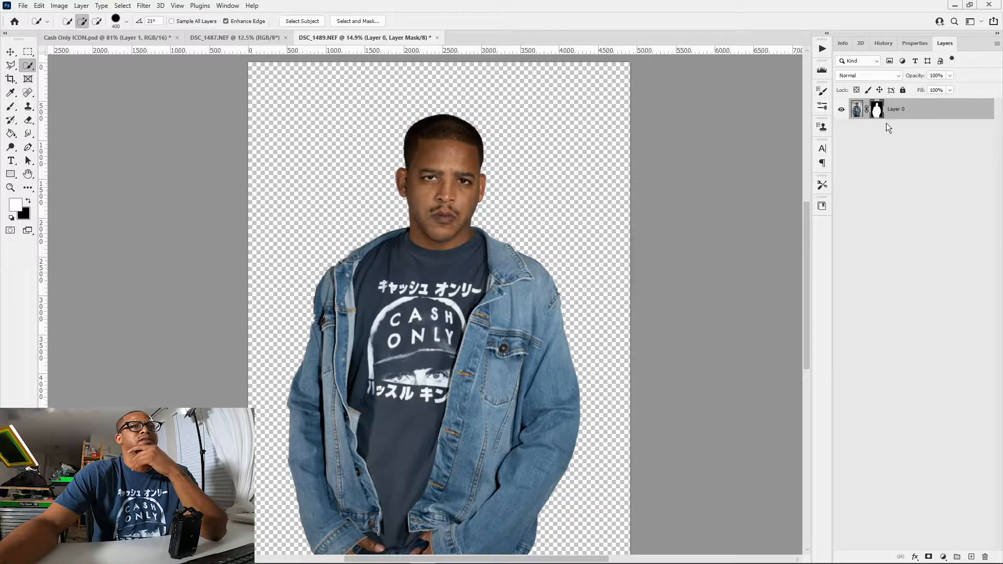
double_click(876, 110)
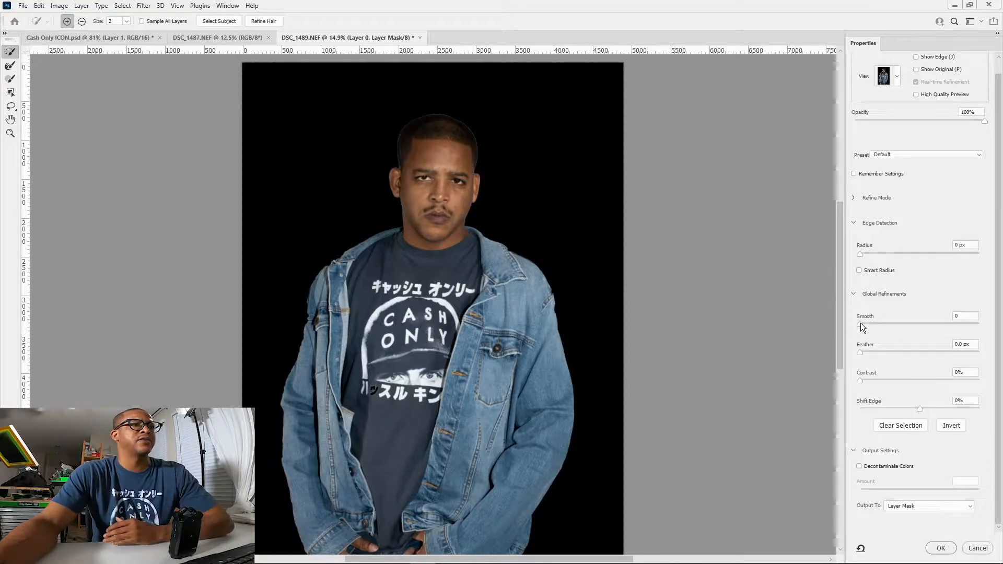
left_click_drag(918, 408, 897, 411)
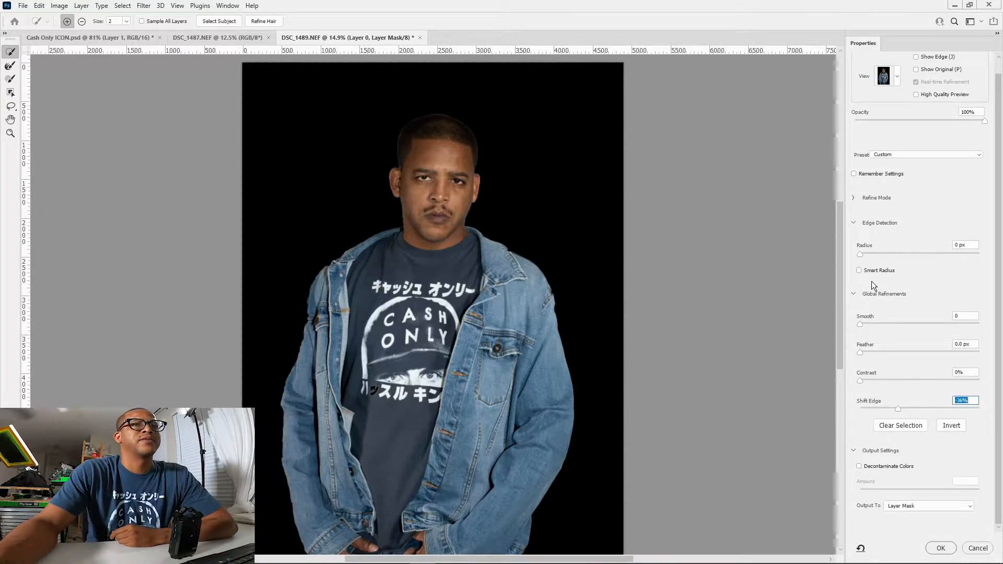
- Increase the edge detection radius and the smoothing of the jacket portrait's mask
left_click_drag(863, 255, 869, 255)
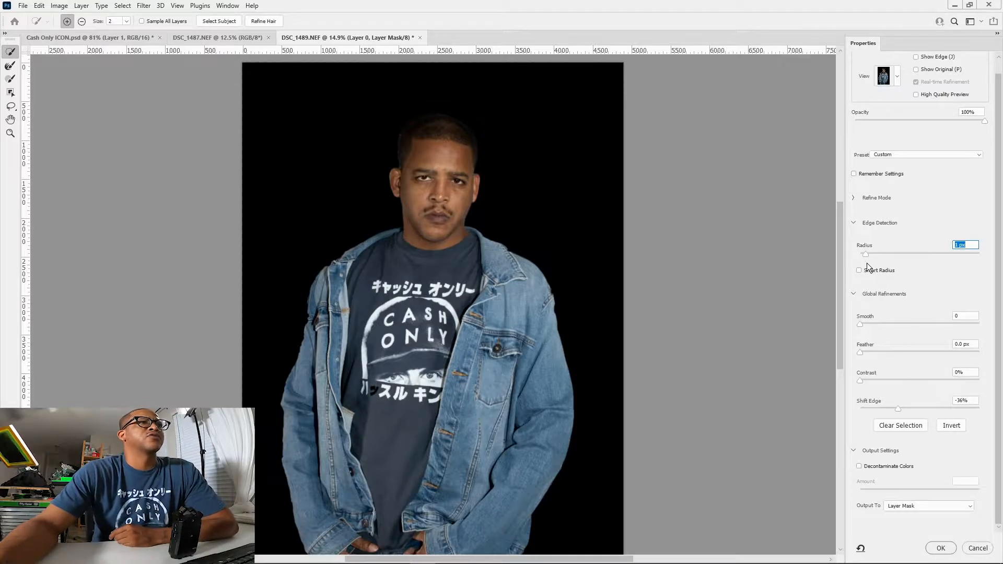
left_click(872, 322)
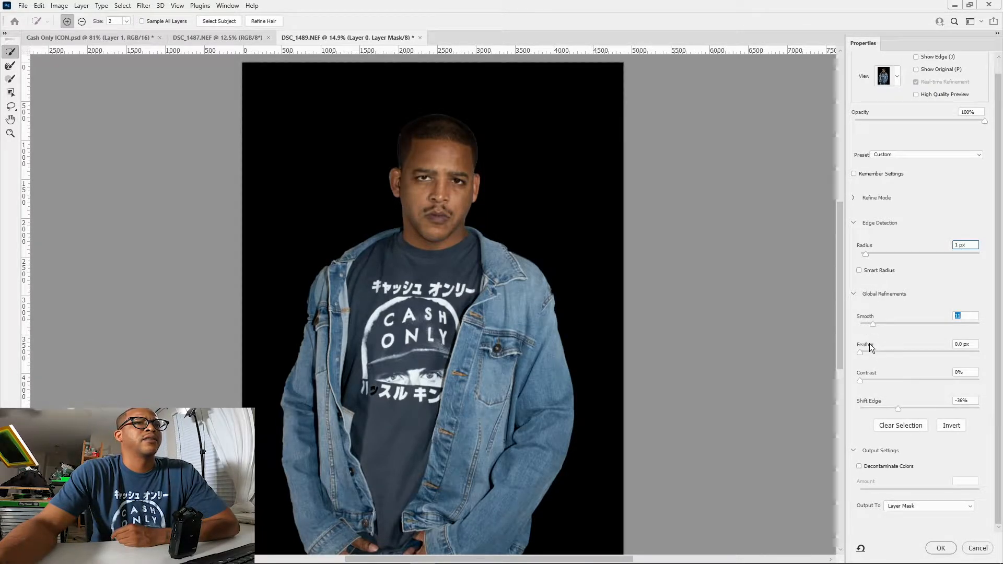
left_click_drag(877, 322, 885, 321)
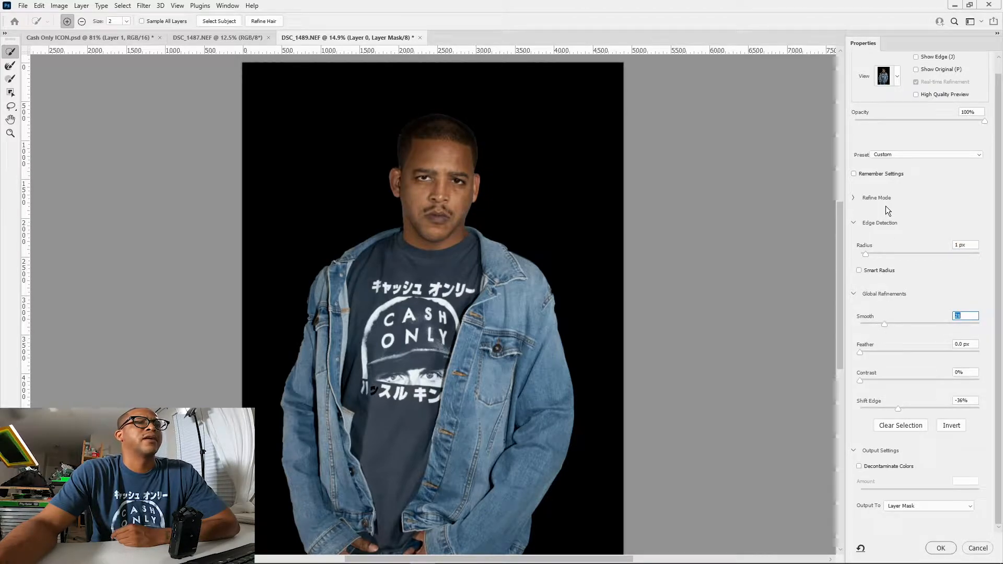
left_click(890, 252)
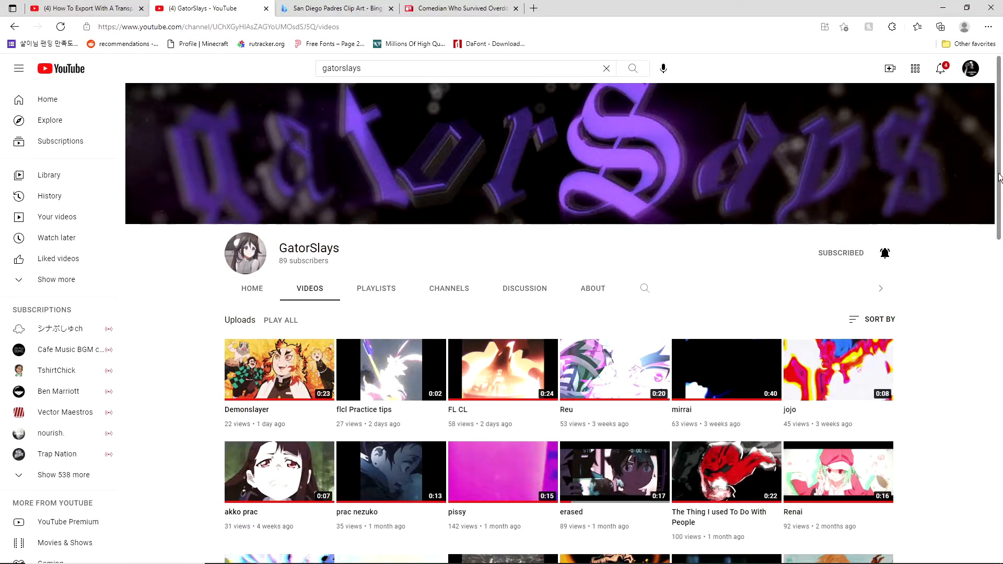
left_click_drag(1000, 178, 987, 435)
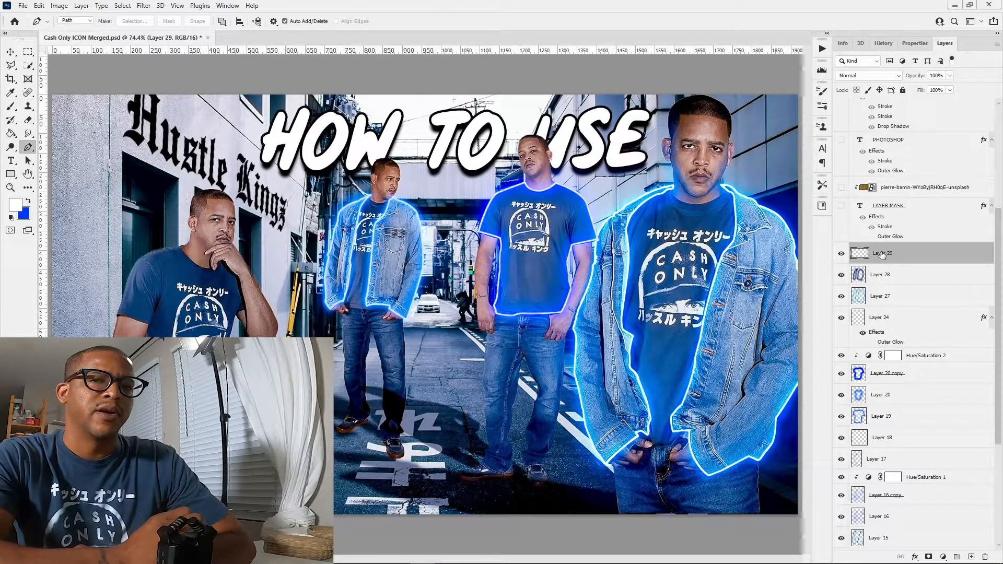
- Rename Layer 29 as STROKE and mark it with the red layer color
right_click(925, 254)
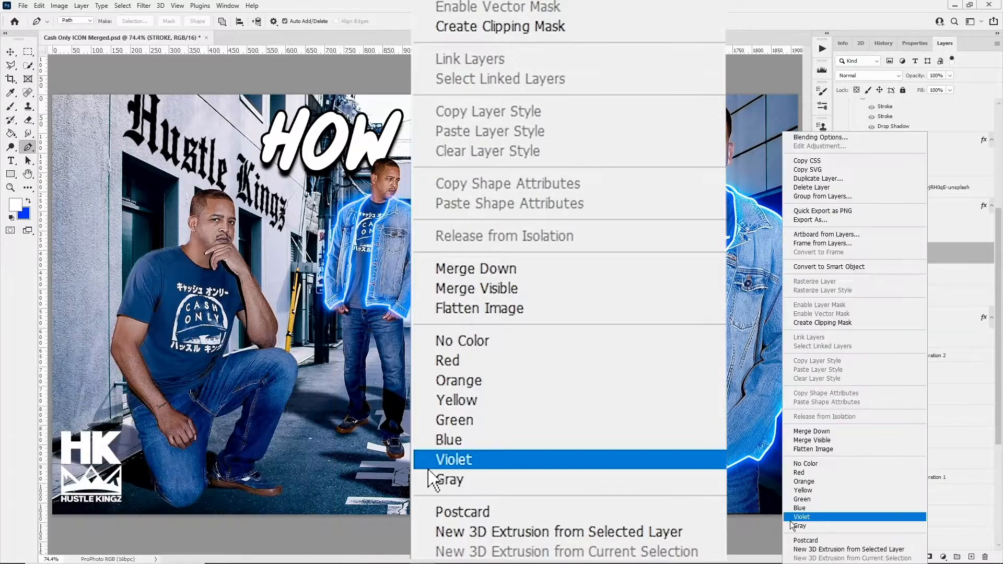
left_click(799, 472)
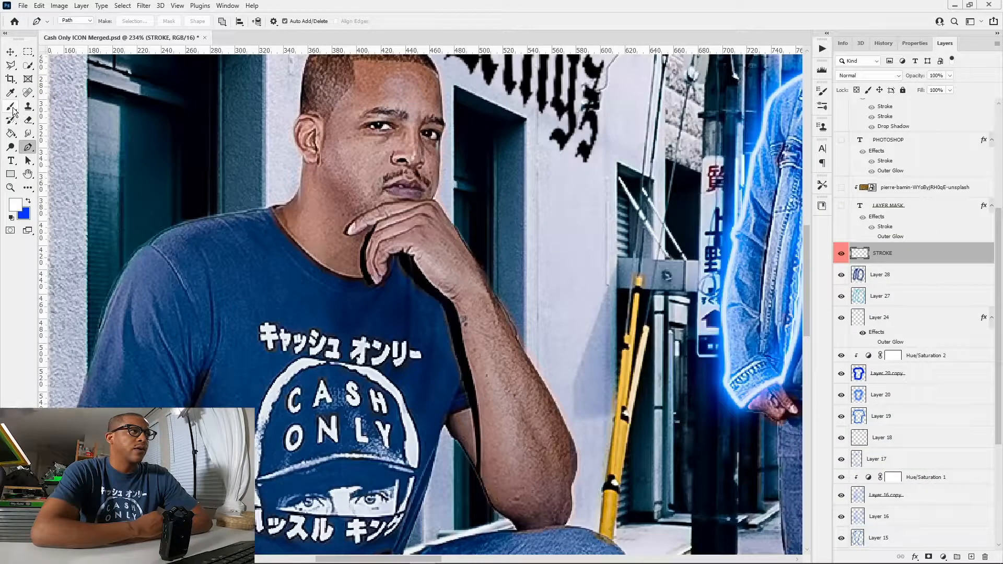
- Try brushing a freehand white line along the kneeling man's shoulder, and undo it
left_click(12, 109)
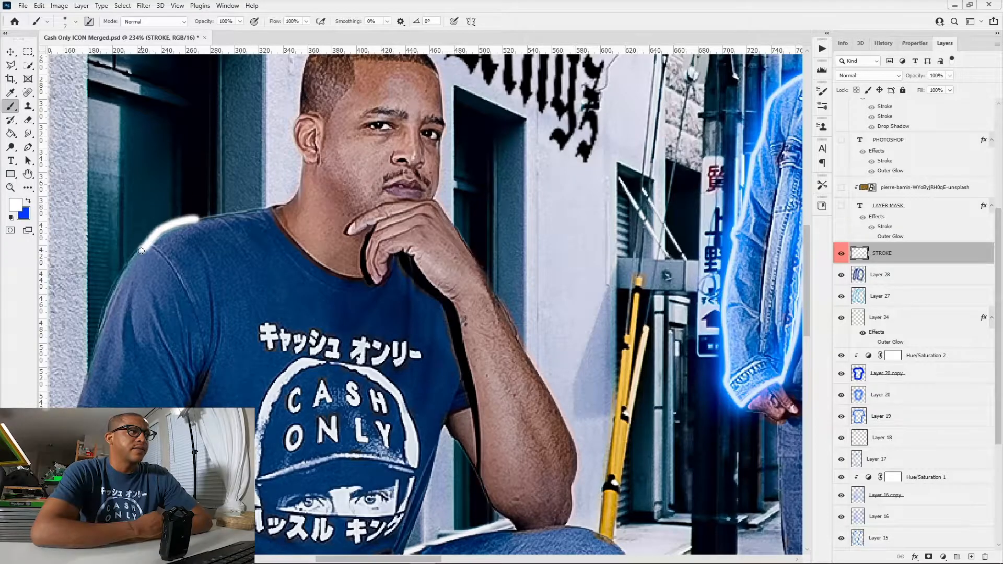
key("ctrl+z")
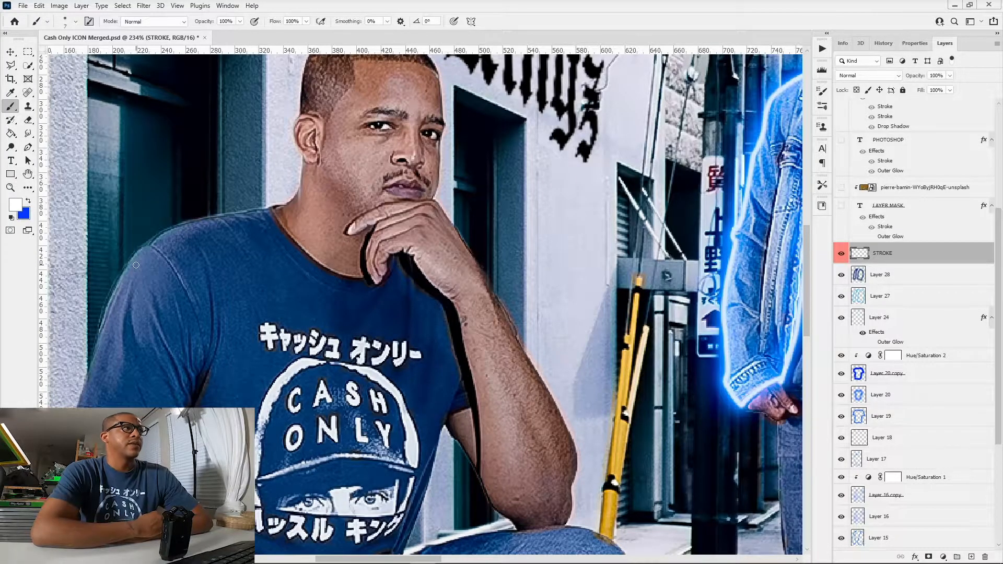
- Trace a Pen tool path along the collar, shoulder, sleeve edge and cuff of the kneeling man's T-shirt
left_click(28, 149)
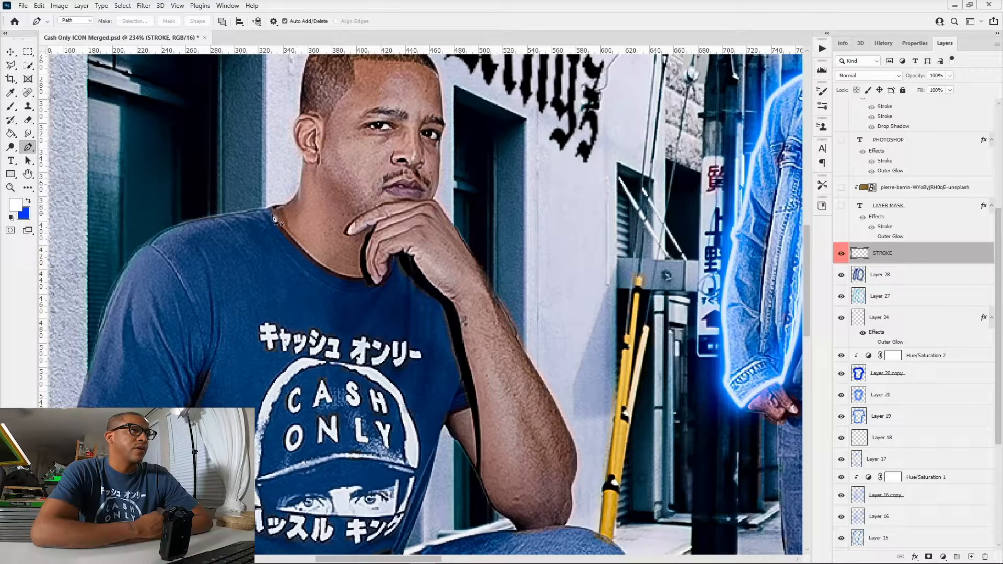
scroll(259, 211, "up", 8)
left_click_drag(260, 211, 512, 160)
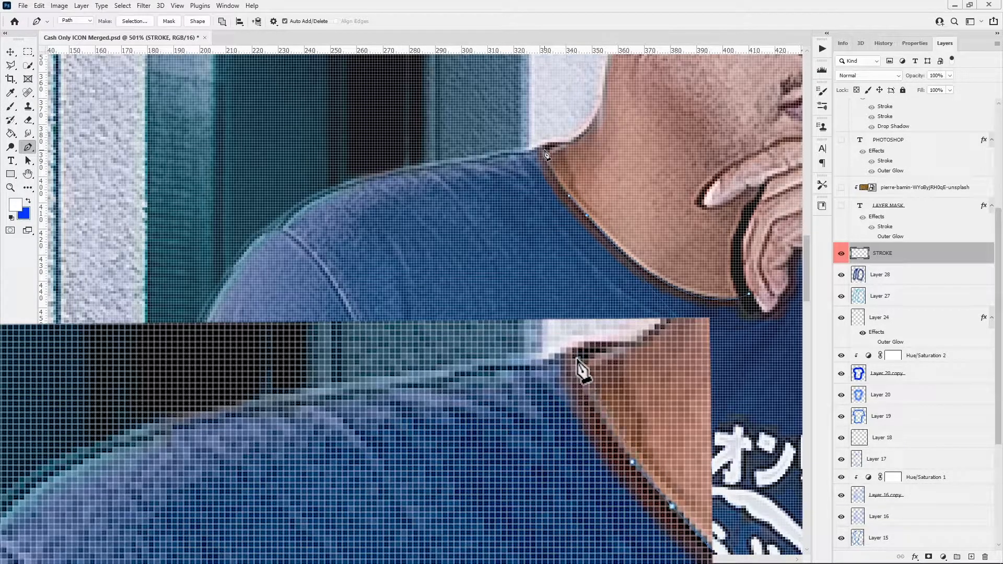
left_click_drag(568, 142, 594, 142)
left_click(568, 142, "alt")
left_click_drag(497, 153, 467, 156)
left_click_drag(365, 176, 345, 196)
scroll(221, 296, "down", 2)
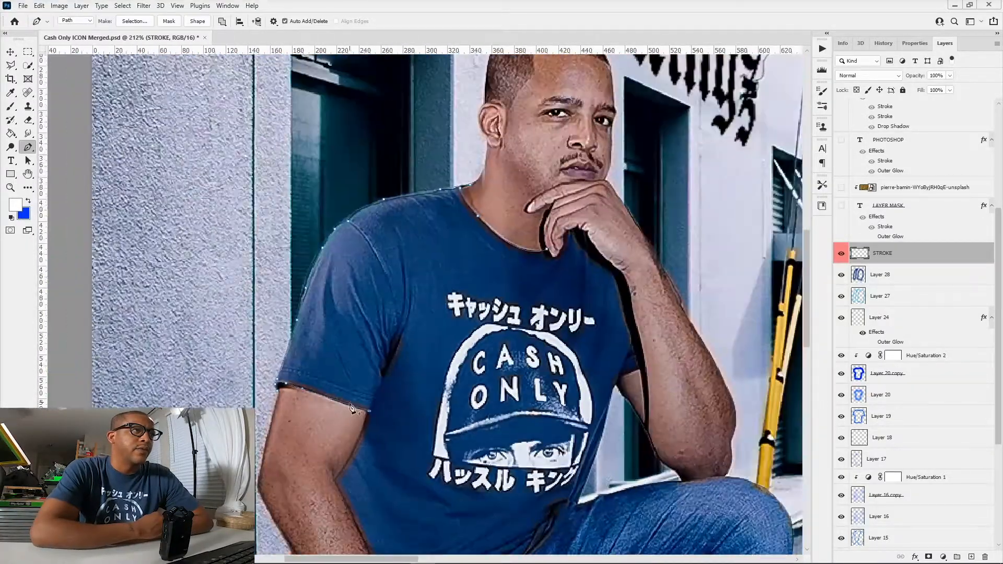
- Stroke the T-shirt path on the STROKE layer with the Brush, leaving Simulate Pressure off
right_click(352, 407)
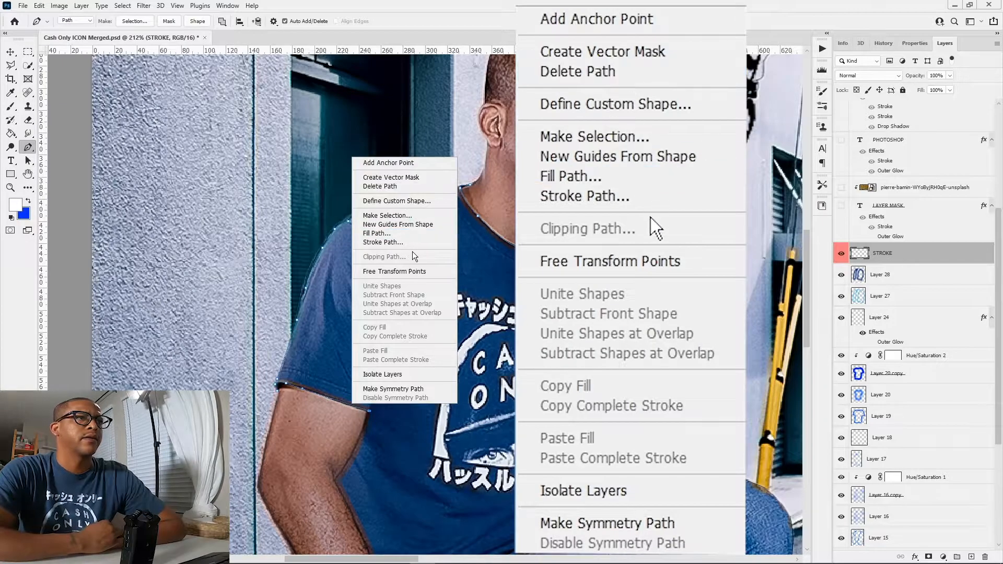
left_click(400, 243)
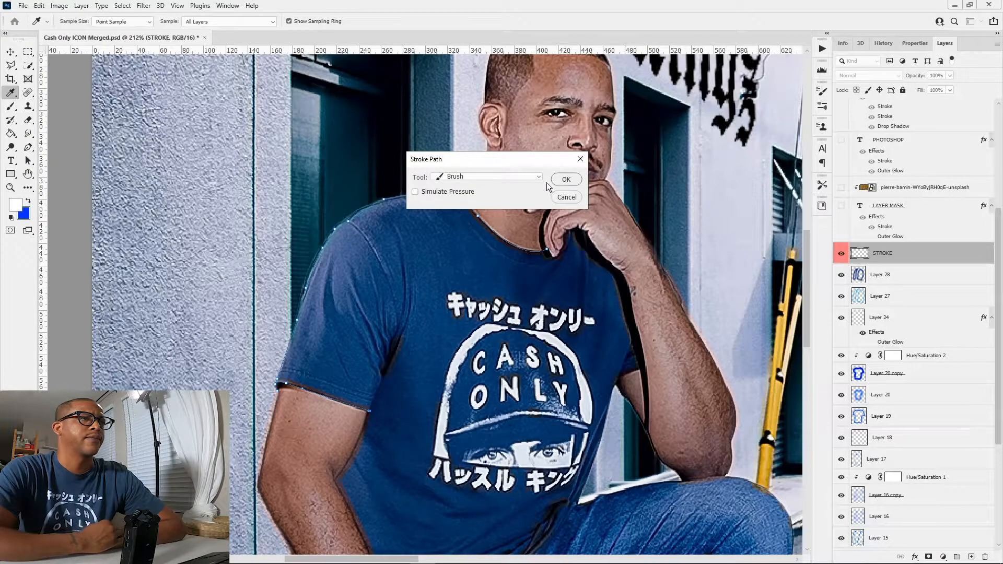
left_click(559, 184)
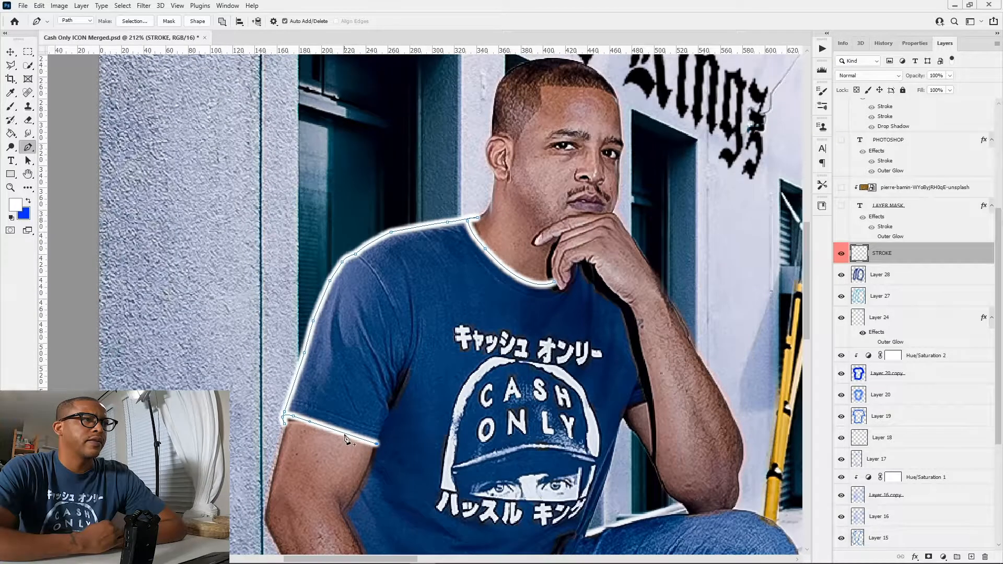
- Delete the stroked path and erase the white outline where it crosses the kneeling man's forearm
right_click(344, 434)
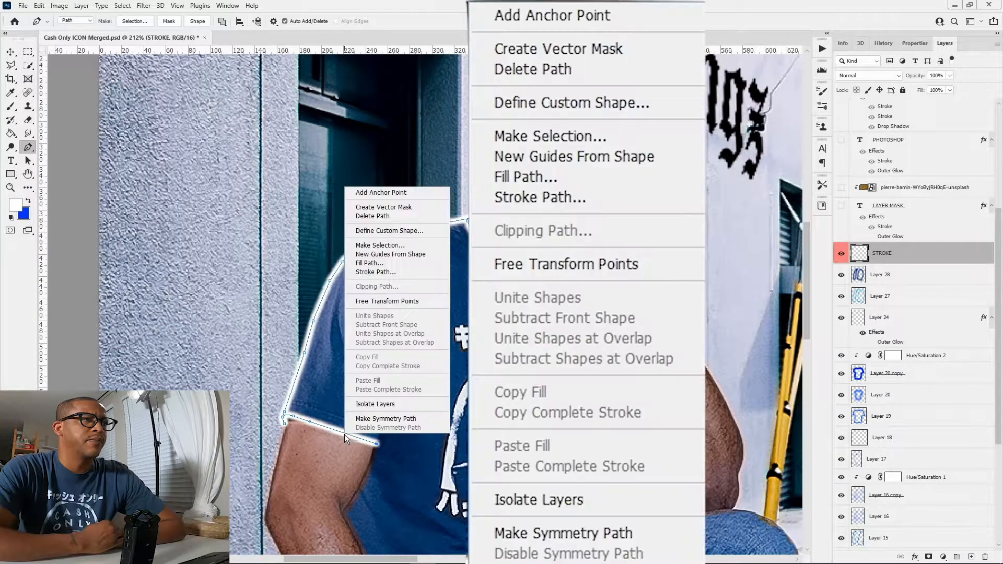
left_click(380, 218)
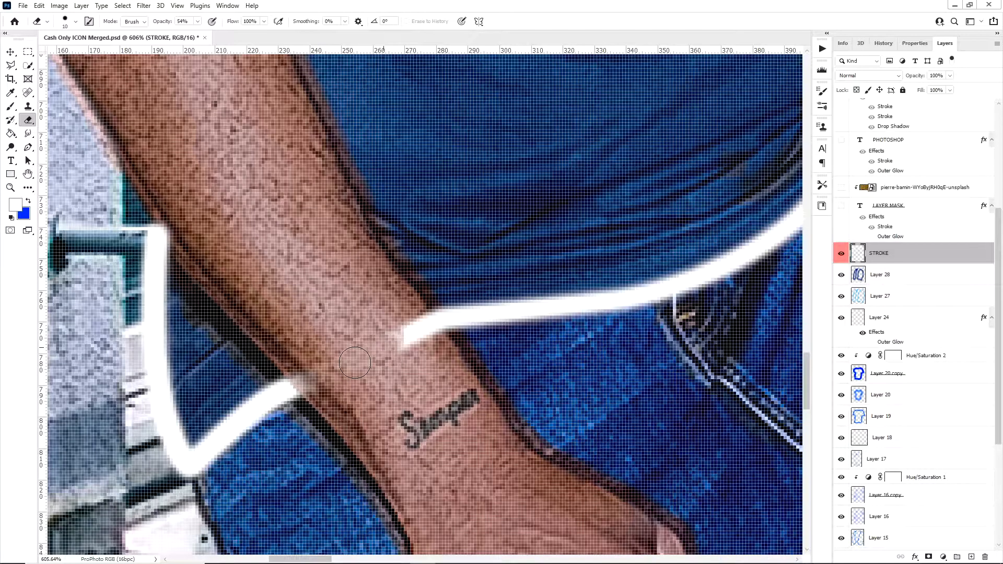
left_click_drag(395, 336, 427, 345)
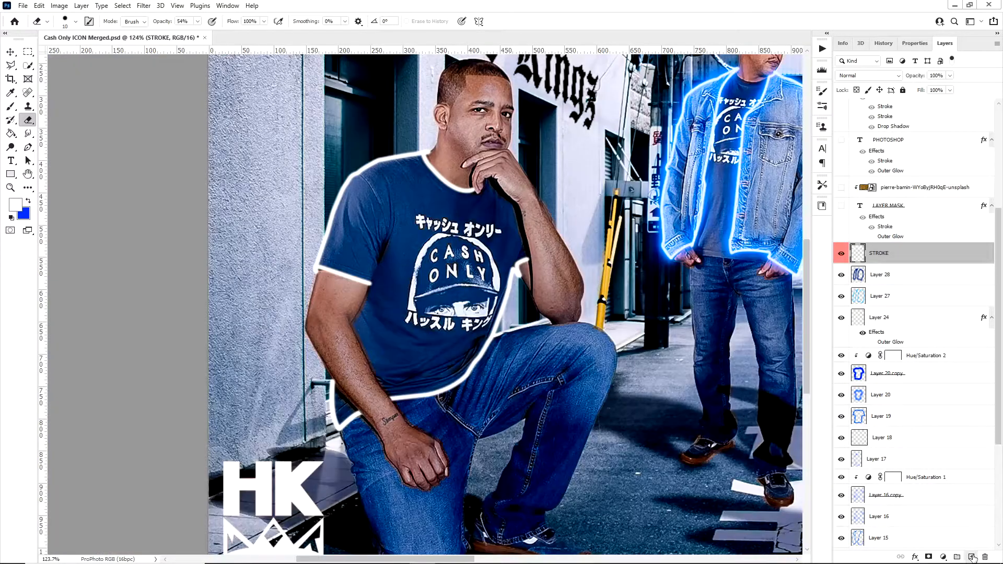
- Add a new layer above STROKE and name it GLOW 1
left_click(971, 557)
double_click(882, 253)
type("GLOW")
type("1")
key("Return")
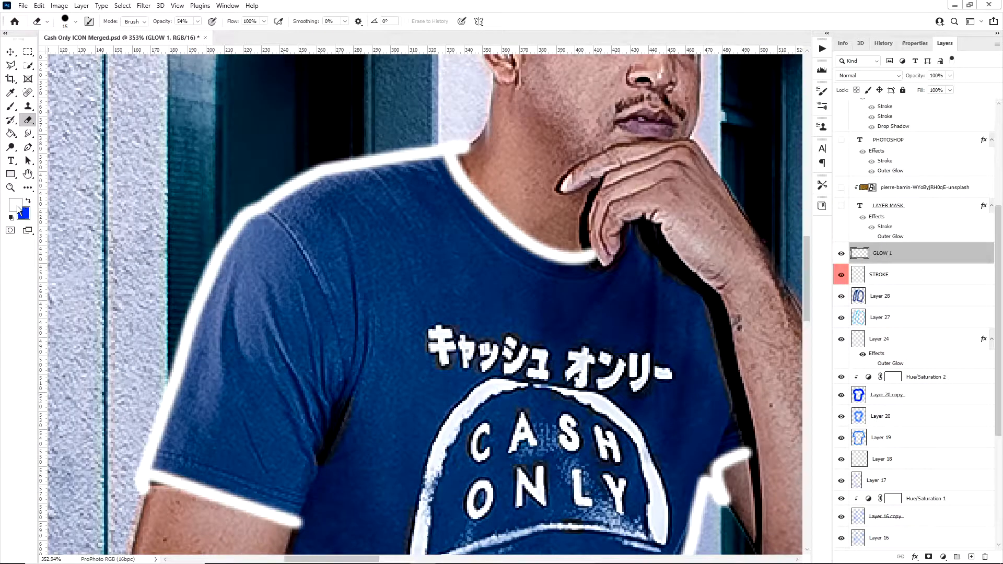
- Set the foreground color to blue #008ffe and brush over the shirt's white outline on GLOW 1 in Linear Dodge (Add) mode
left_click(20, 205)
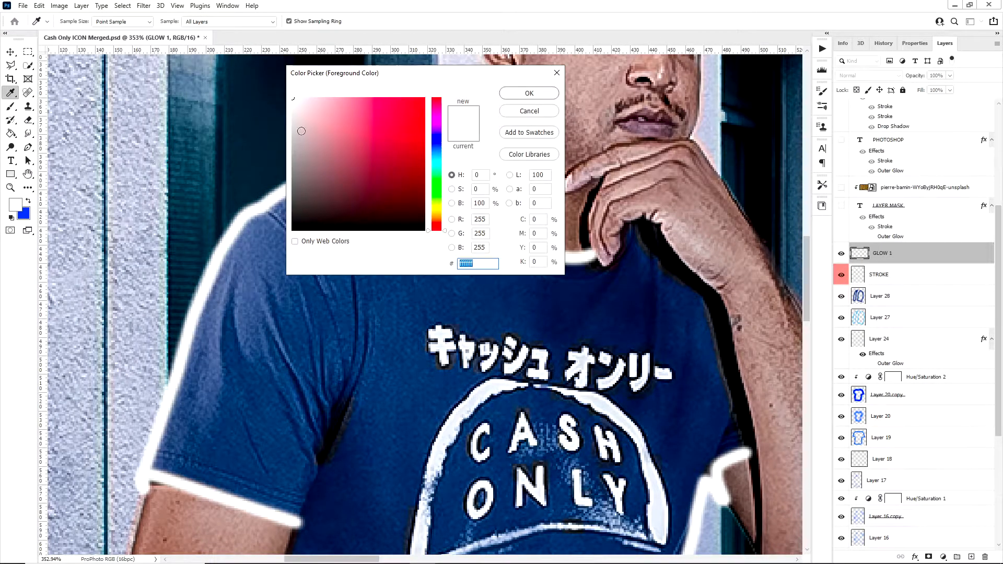
left_click(438, 152)
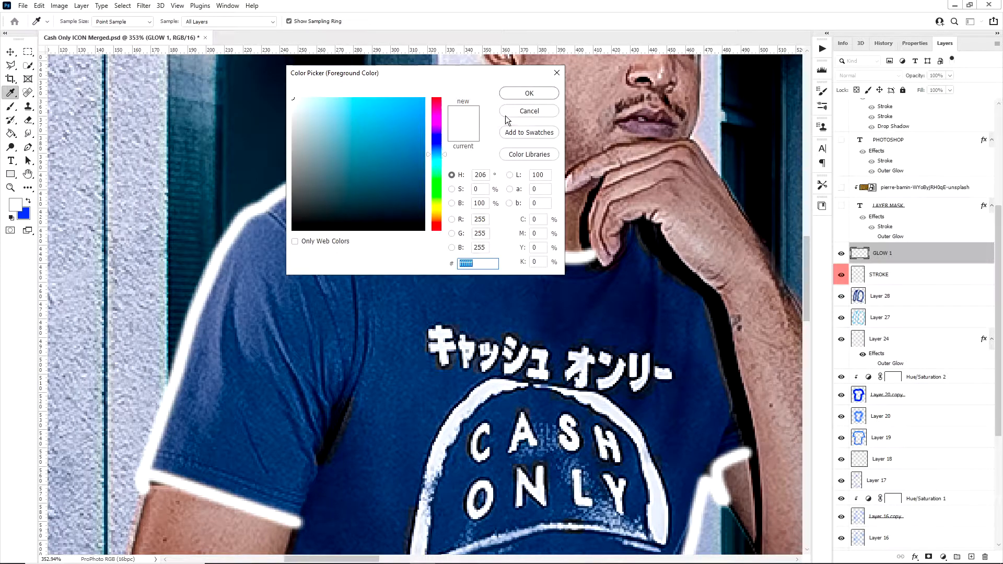
left_click(413, 101)
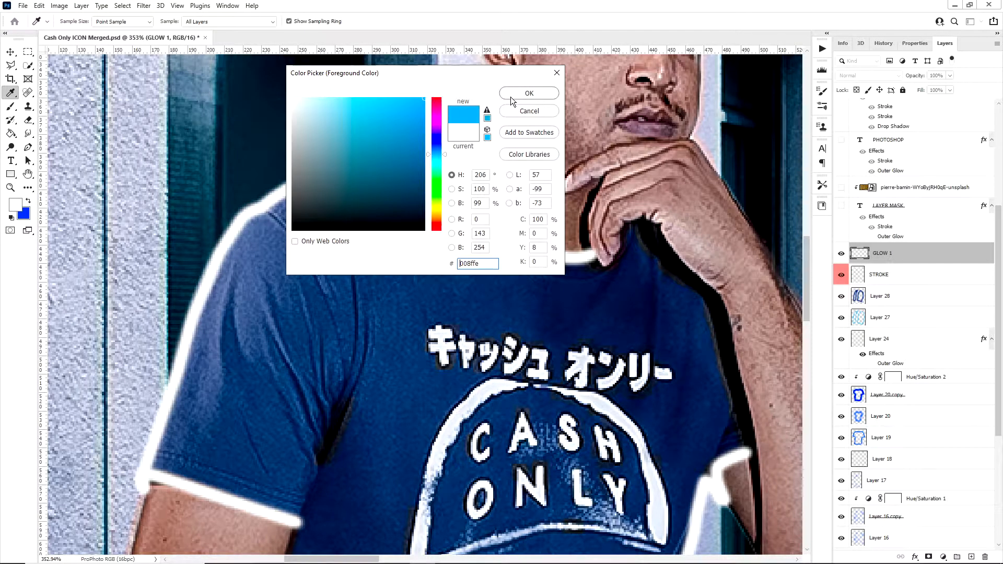
left_click(529, 93)
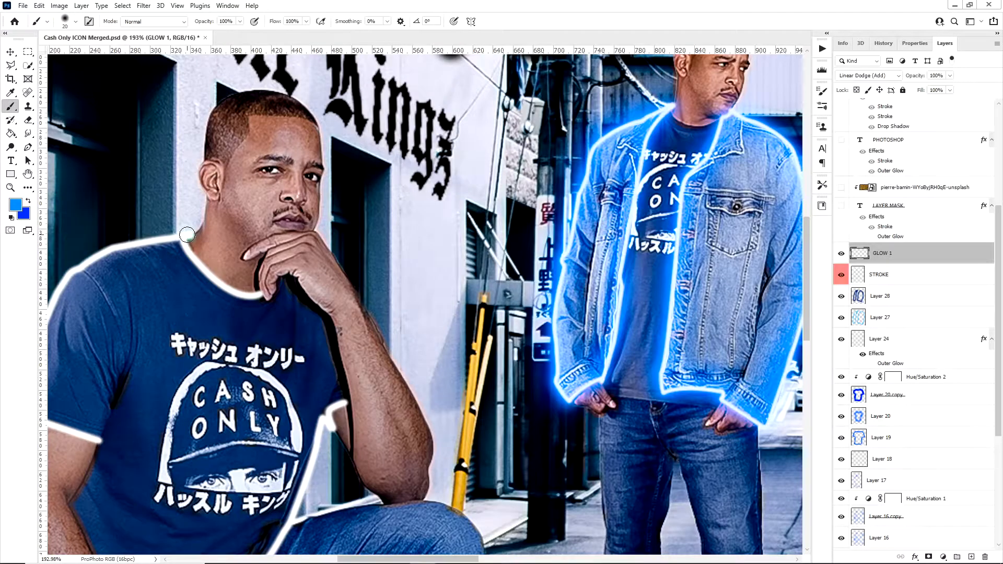
mouse_move(187, 235)
left_mouse_down()
mouse_move(102, 250)
mouse_move(78, 268)
mouse_move(153, 259)
mouse_move(290, 193)
mouse_move(277, 183)
mouse_move(223, 290)
left_mouse_up()
key("ctrl+0")
- Apply a Gaussian Blur with a 9.6-pixel radius to the GLOW 1 layer
left_click(143, 6)
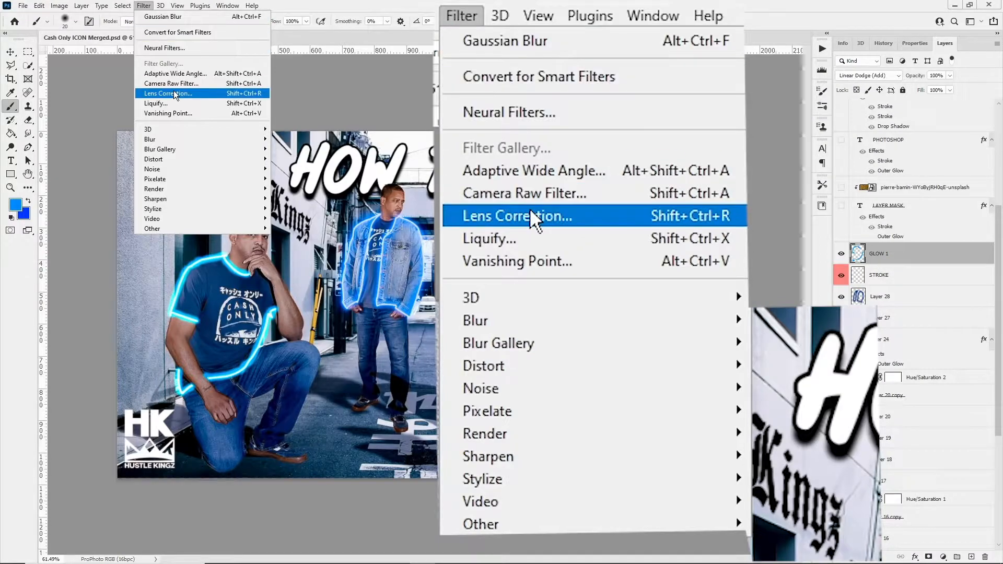
mouse_move(151, 139)
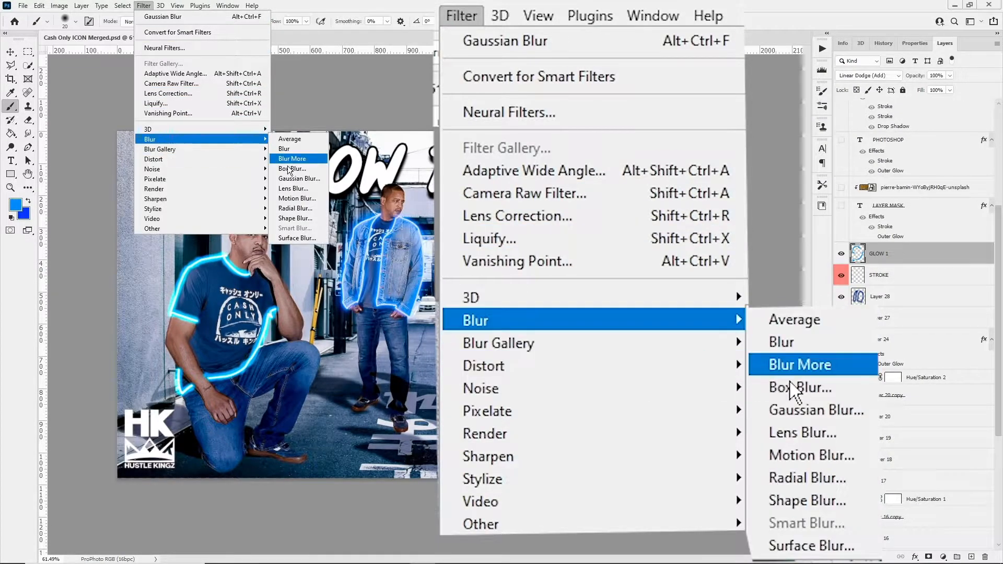
left_click(311, 180)
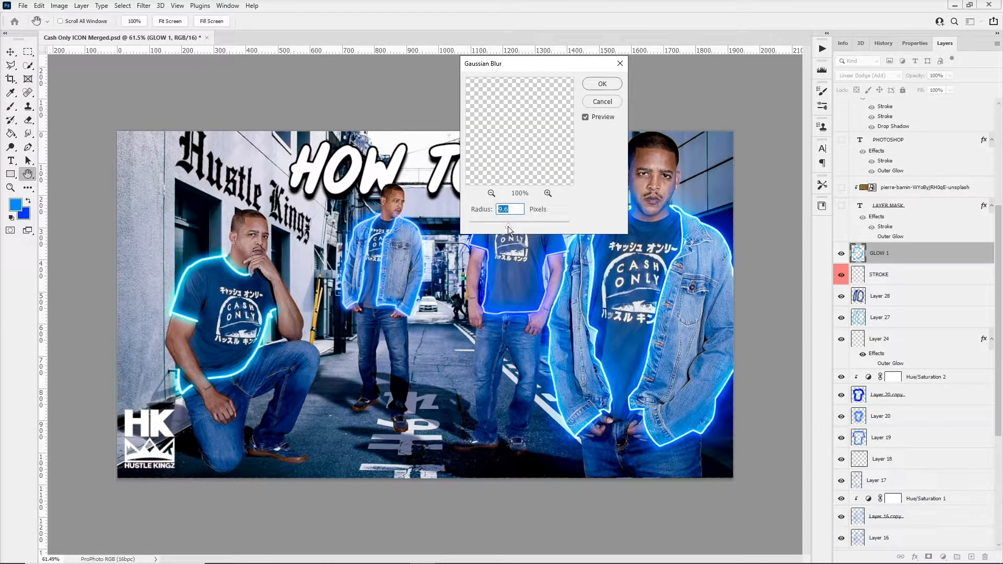
key("Return")
- Adjust the Hue/Saturation of GLOW 1 with hue +11, strongly increased saturation and lightness -16
left_click(59, 5)
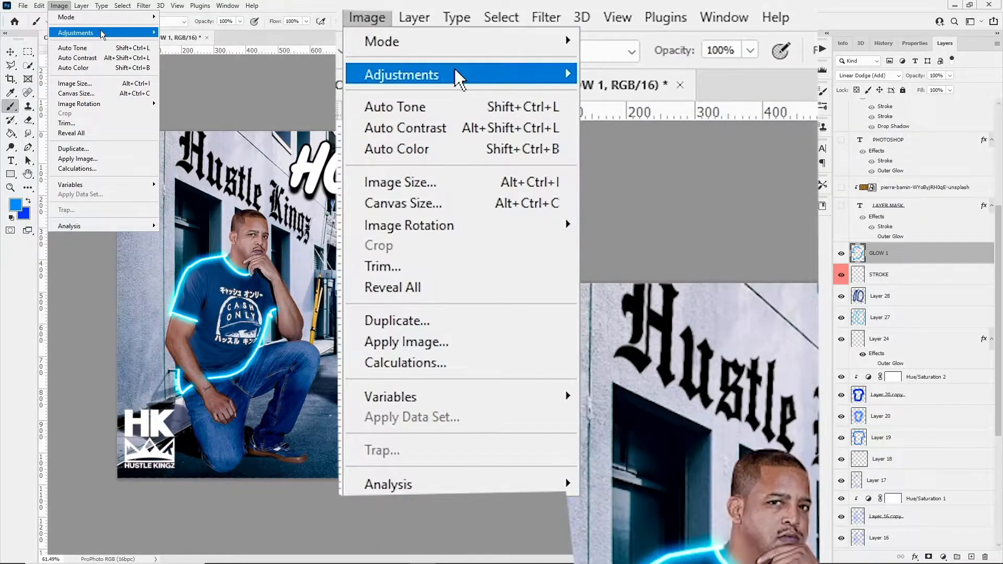
mouse_move(102, 34)
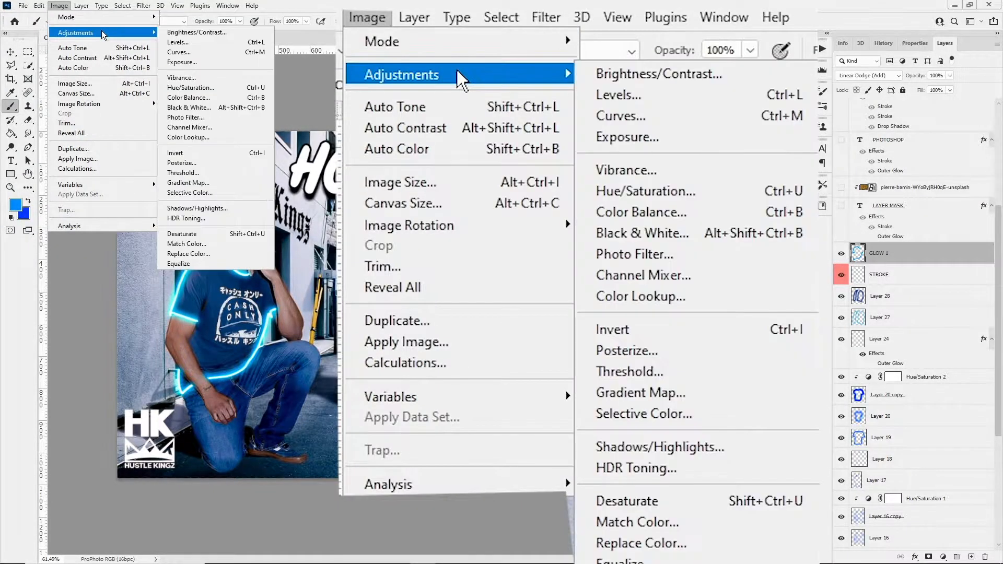
left_click(204, 91)
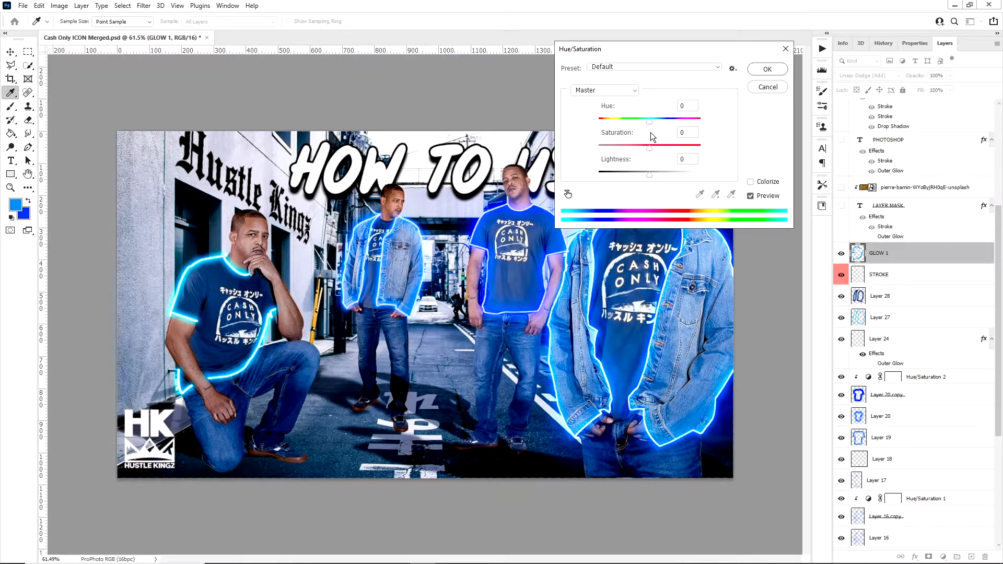
left_click_drag(652, 123, 660, 122)
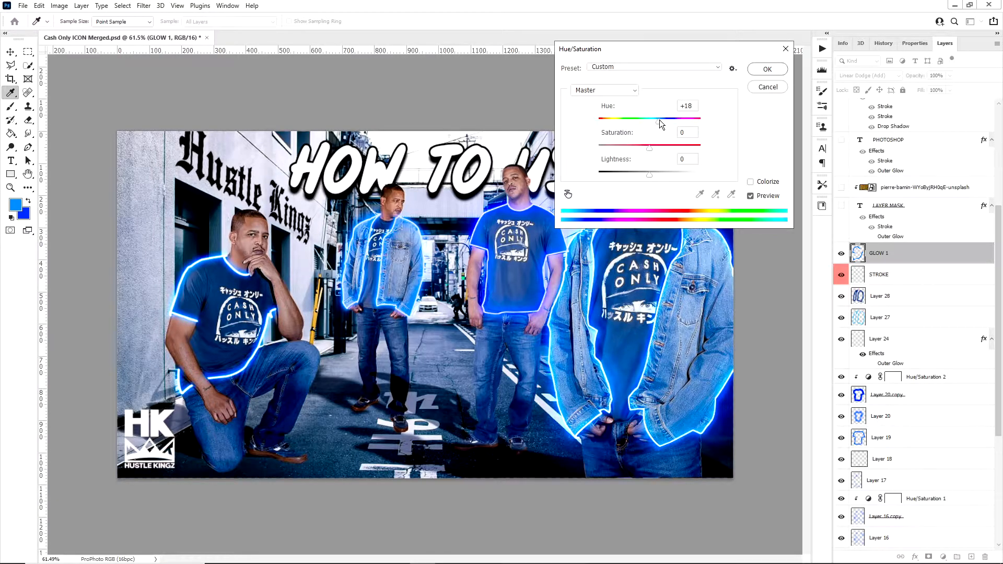
left_click_drag(658, 121, 660, 121)
left_click_drag(659, 120, 659, 121)
left_click(670, 144)
left_click_drag(650, 174, 652, 171)
left_click_drag(652, 174, 641, 174)
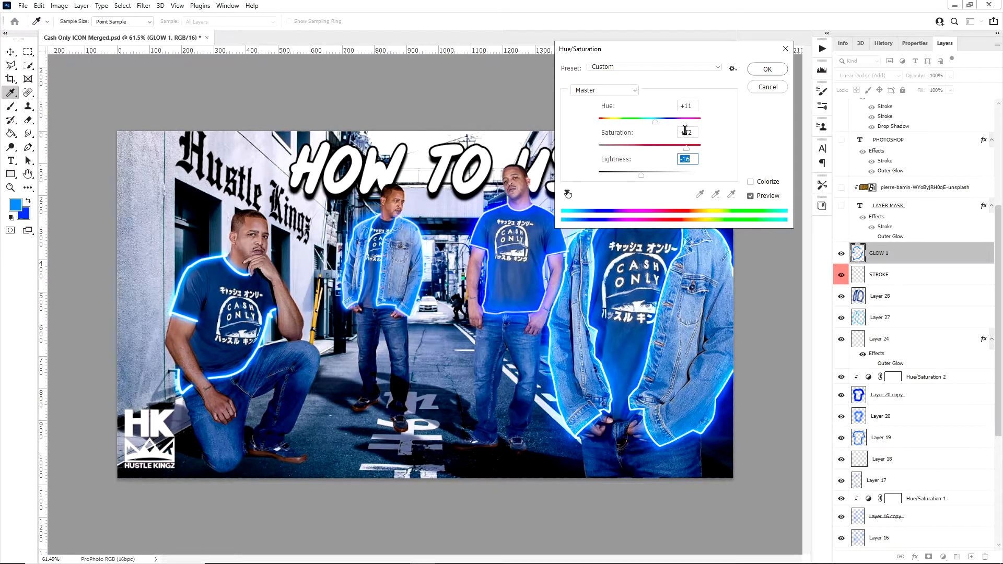
left_click(766, 70)
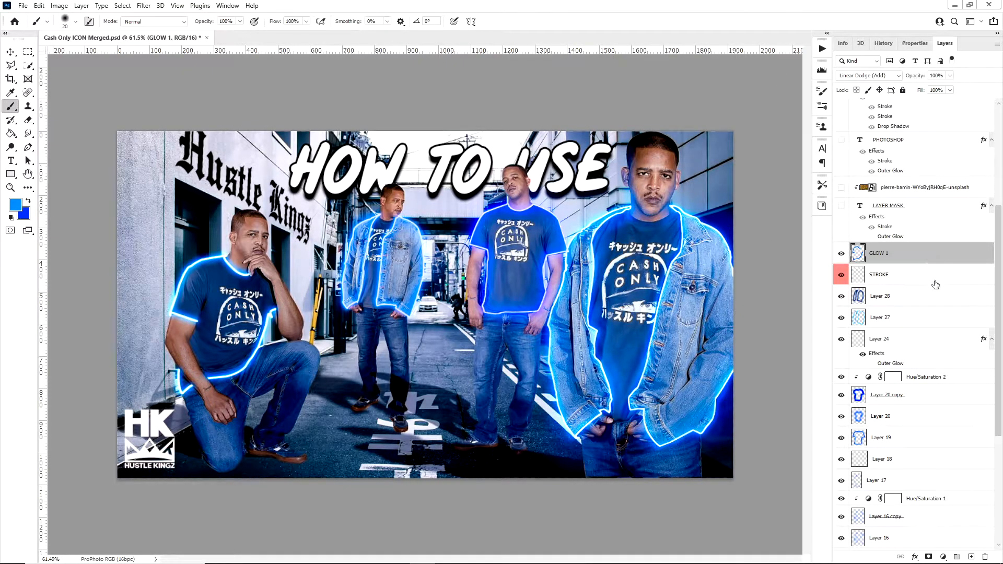
- Add a new layer above GLOW 1 and try blue brush dabs near the collar with Linear Dodge (Add) blending, undoing them
left_click(971, 557)
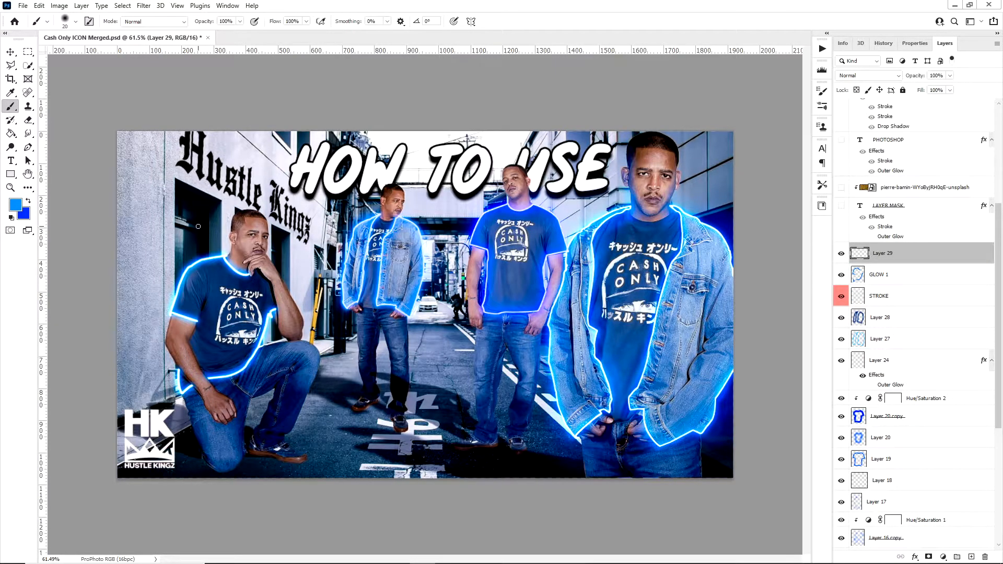
left_click(893, 76)
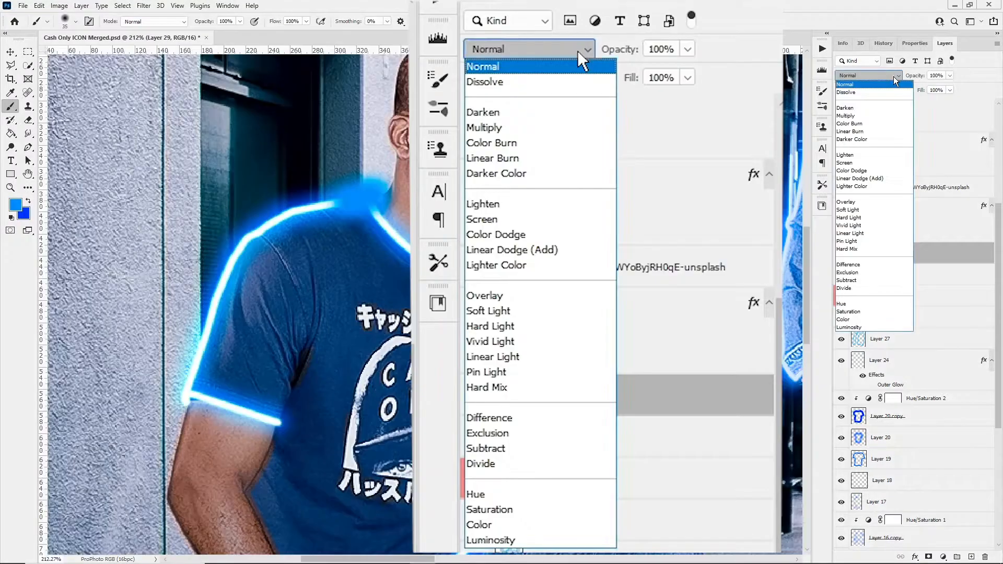
left_click(872, 178)
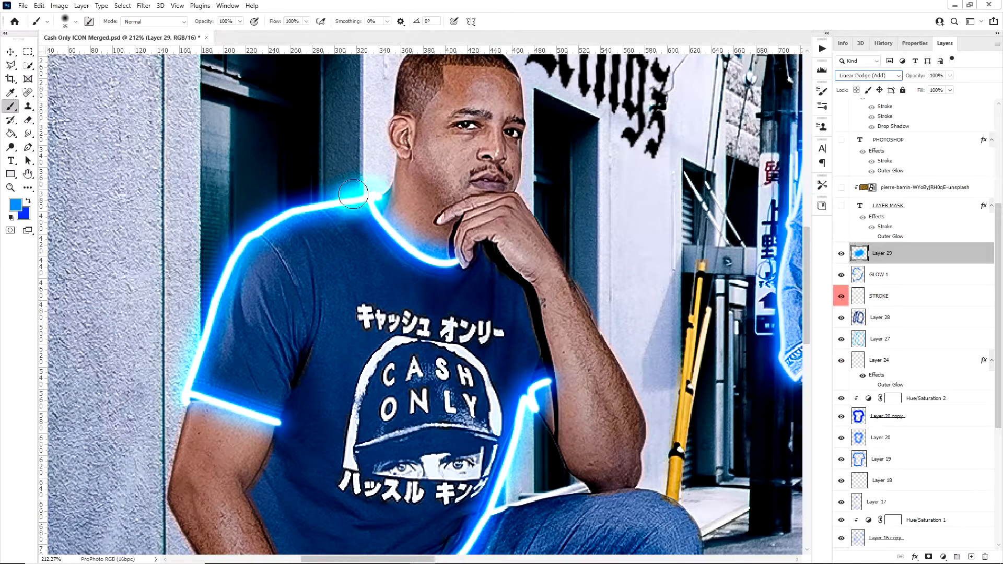
key("ctrl+z")
left_click_drag(349, 202, 343, 207)
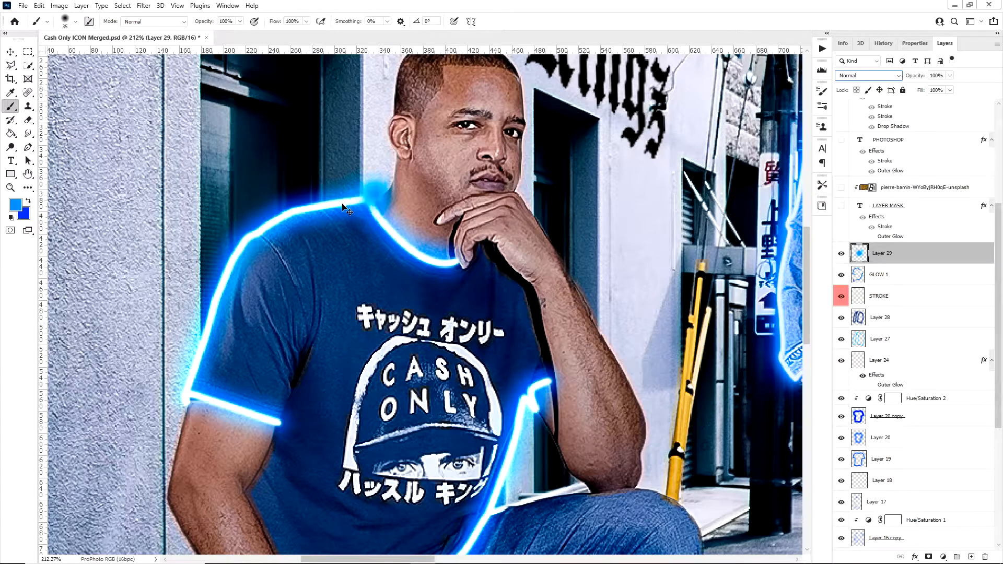
- Change the foreground color to the deeper blue #0047fb for the brush
left_click(17, 203)
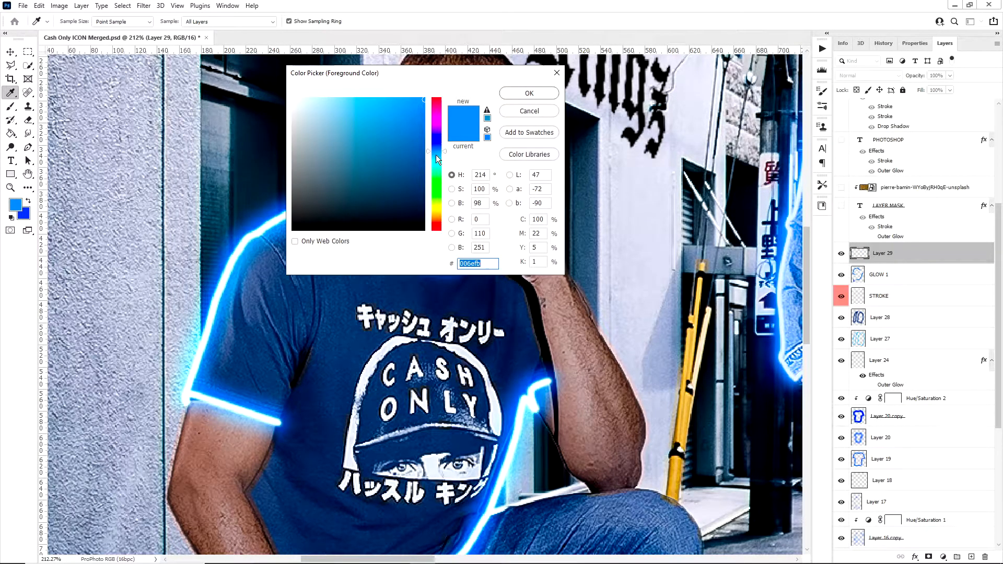
left_click_drag(427, 151, 427, 148)
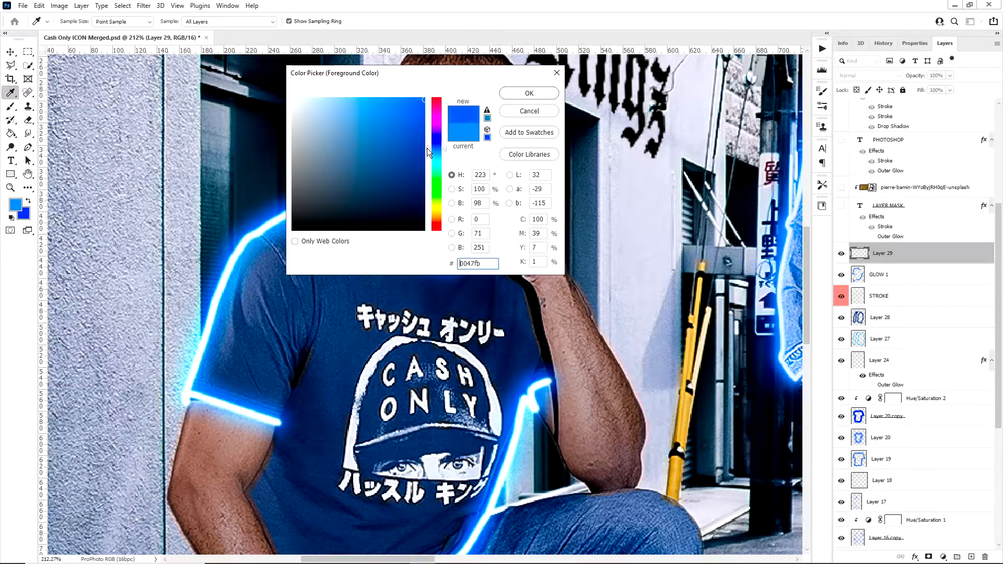
left_click(529, 93)
key("b")
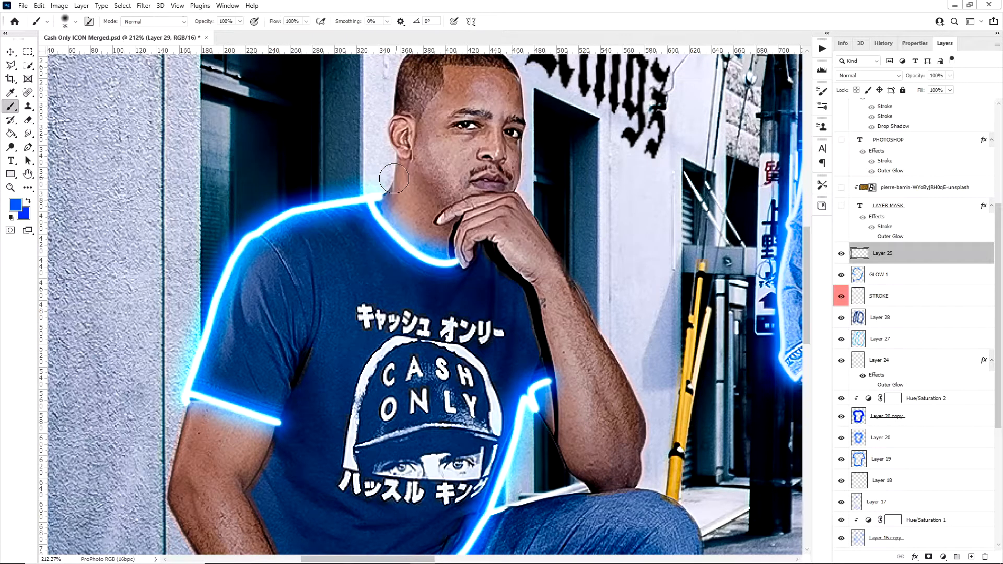
- Paint a broad soft blue stroke on Layer 29 over the shirt's shoulder, sleeve, cuff and neckline outline
left_click(372, 194)
left_click(372, 196)
left_click(361, 201)
mouse_move(361, 200)
left_mouse_down()
mouse_move(285, 217)
mouse_move(243, 243)
mouse_move(195, 345)
mouse_move(186, 392)
mouse_move(287, 418)
left_mouse_up()
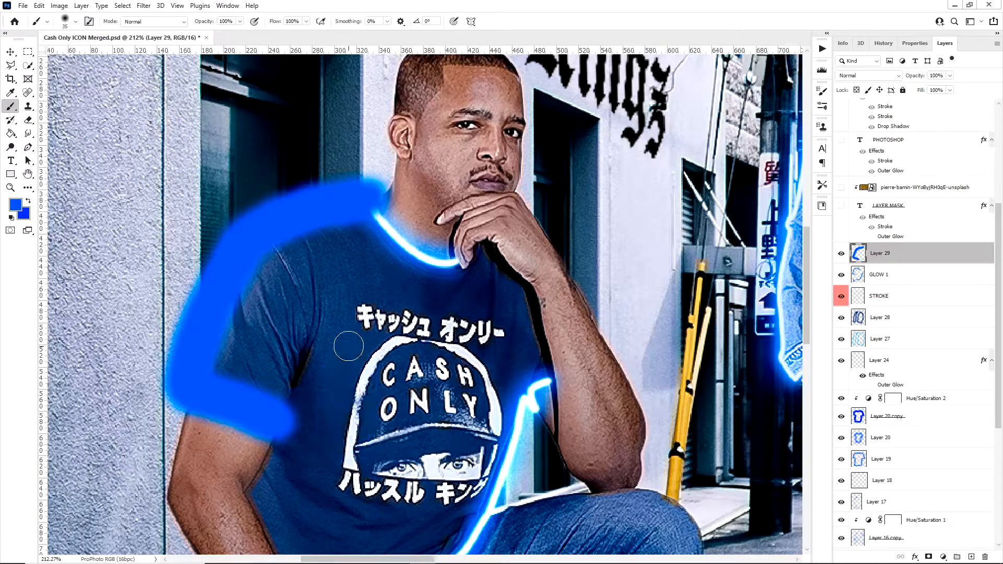
left_click_drag(367, 213, 443, 265)
- Paint broad soft blue strokes on Layer 29 over the kneeling man's shirt hem and side outline, around the wrist up to the elbow
scroll(212, 422, "down", 5)
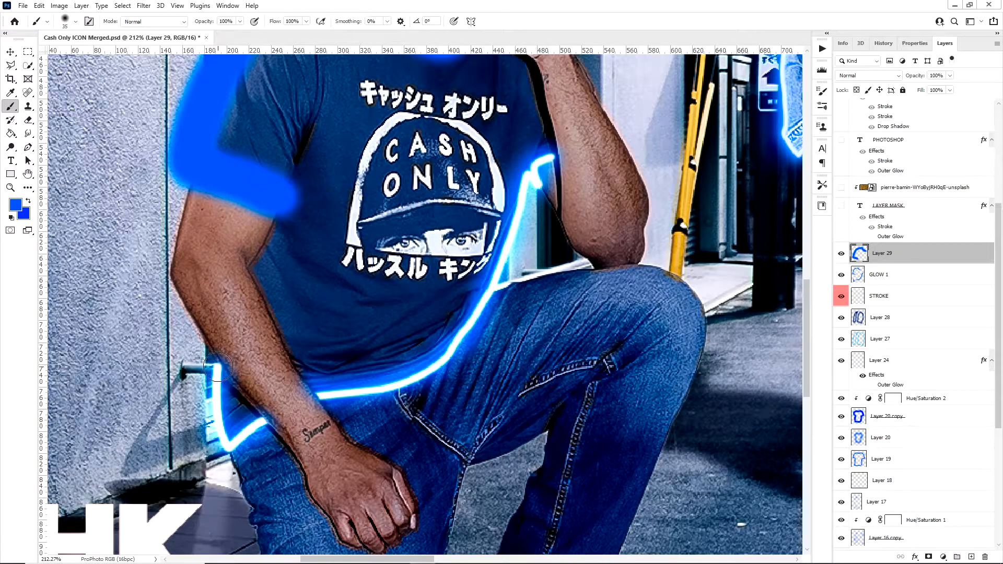
left_click(73, 24)
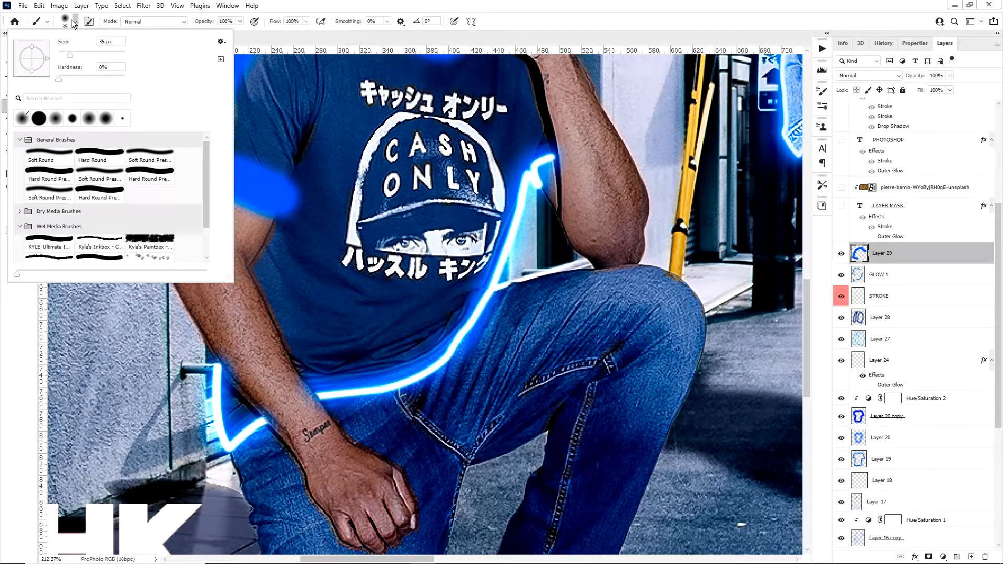
left_click(73, 24)
mouse_move(210, 365)
left_mouse_down()
mouse_move(212, 416)
mouse_move(540, 157)
left_mouse_up()
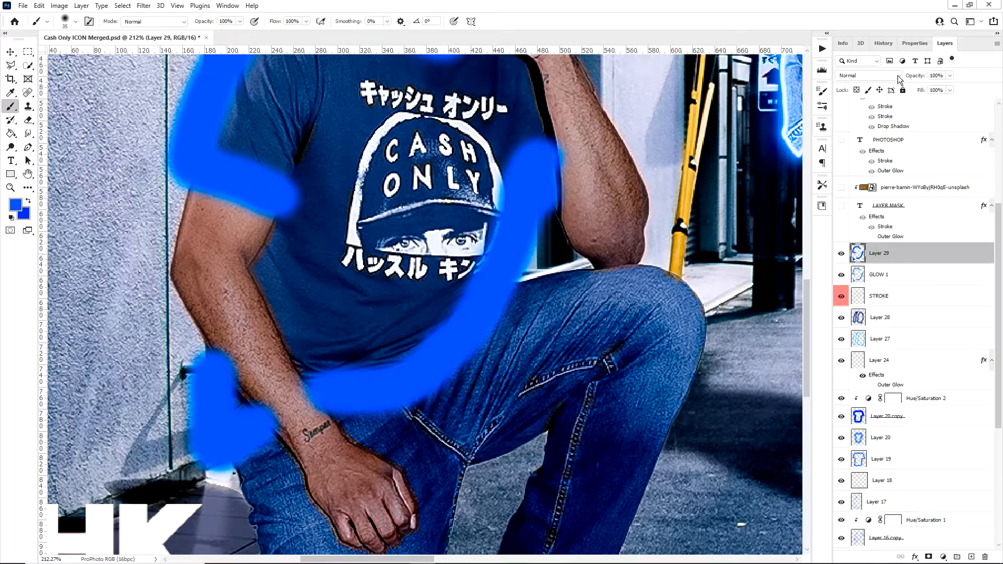
- Set Layer 29's blending mode to Linear Dodge (Add) and fit the whole composition in view
left_click(898, 78)
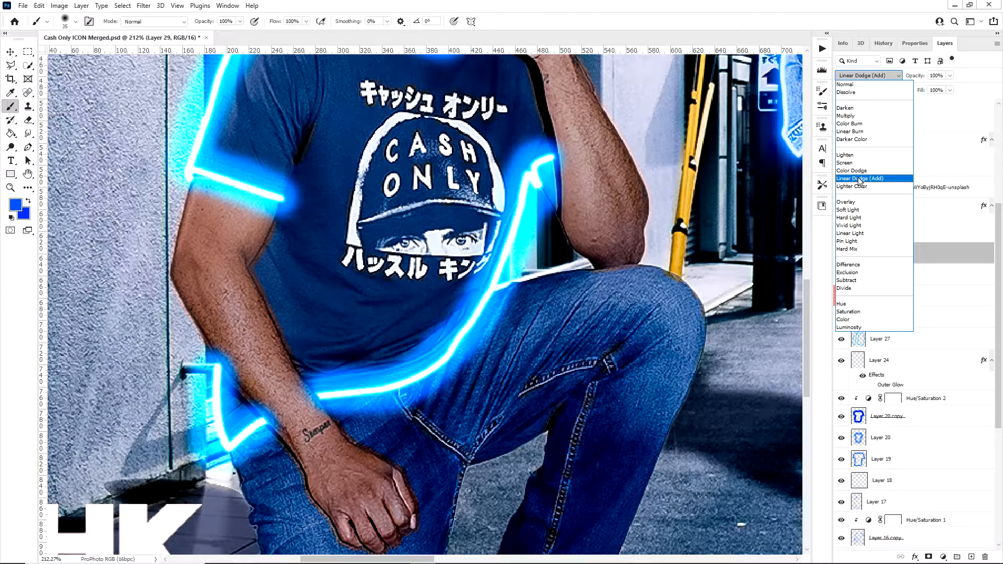
left_click(860, 179)
key("v")
key("ctrl+0")
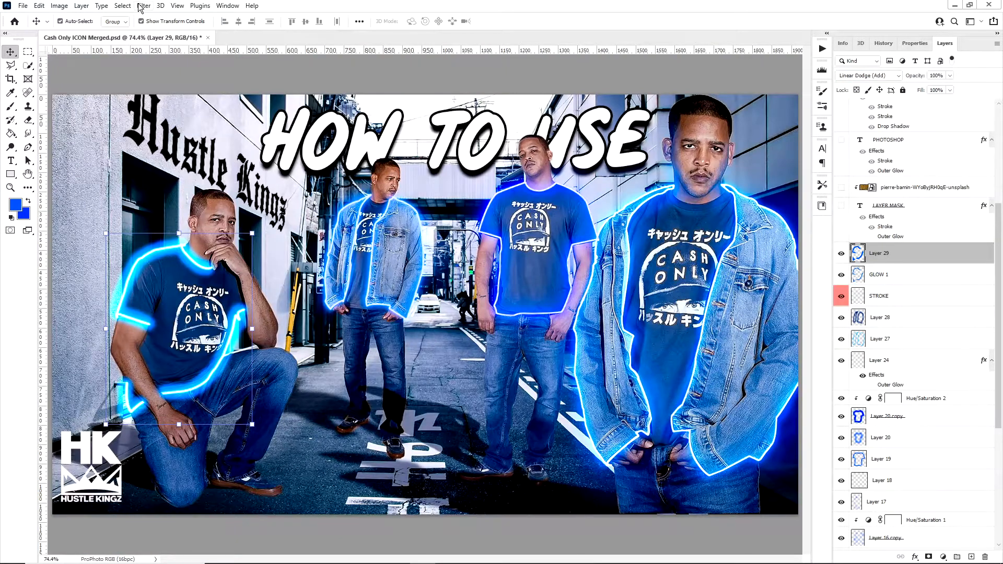
- Soften Layer 29 with a Gaussian Blur and shift its glow to a deeper blue with Hue/Saturation
left_click(140, 5)
mouse_move(139, 5)
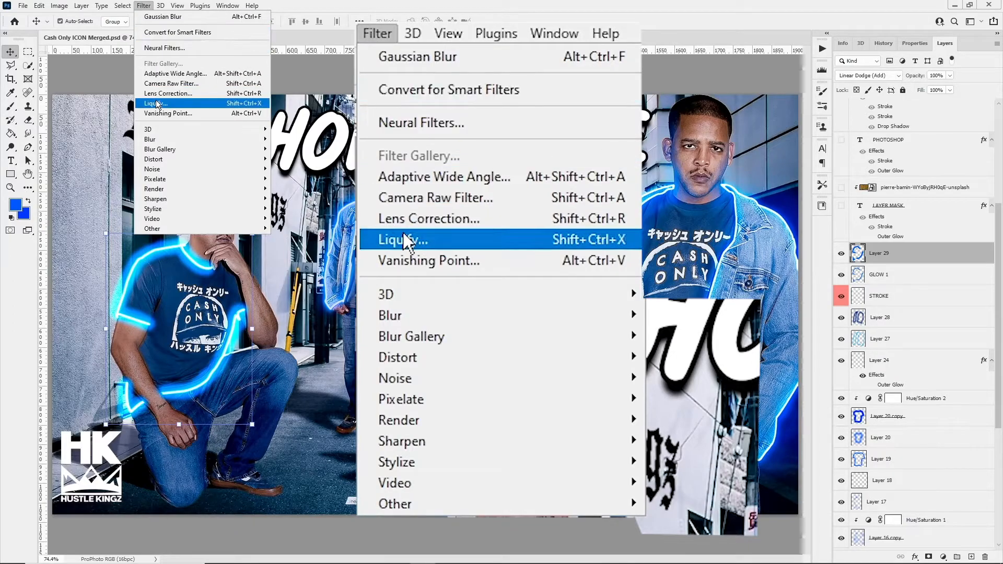
mouse_move(177, 139)
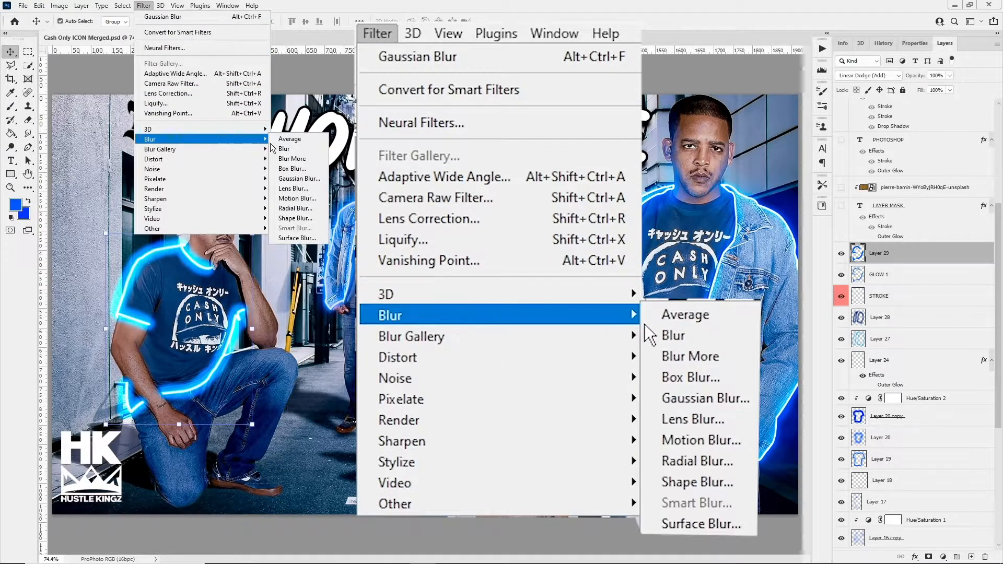
left_click(298, 178)
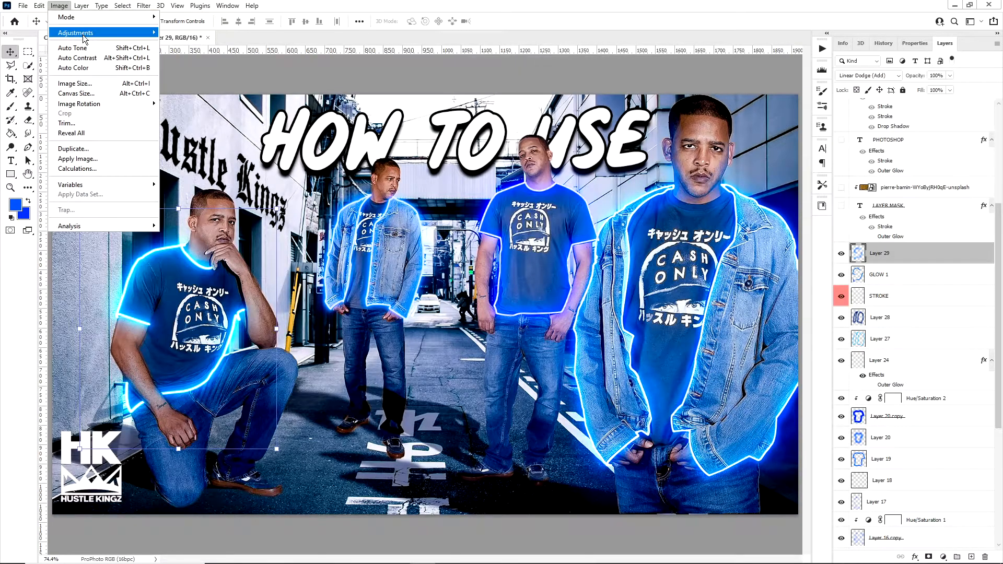
mouse_move(105, 32)
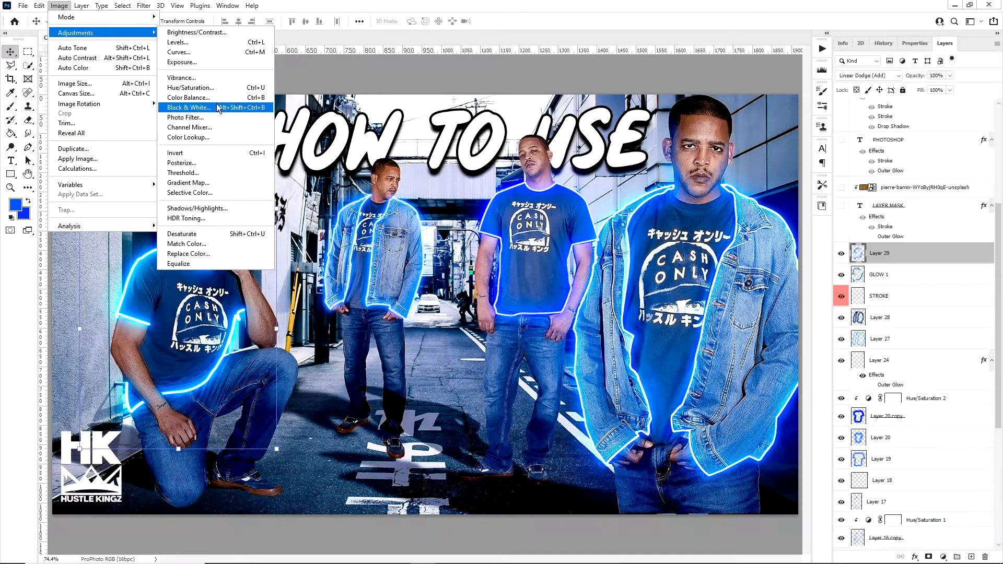
left_click(219, 87)
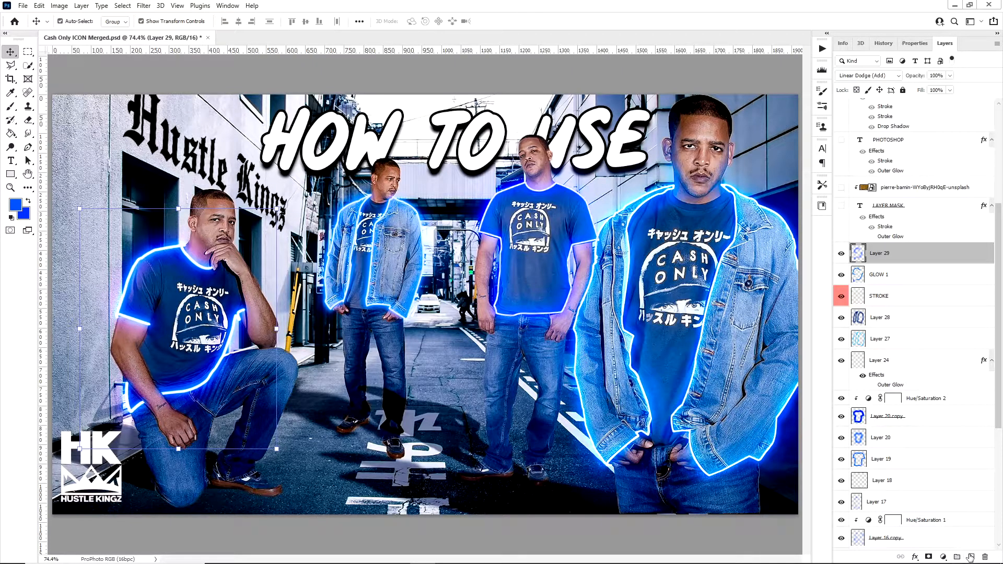
- Add a new layer above Layer 29 and set its blending mode to Linear Dodge (Add)
left_click(970, 557)
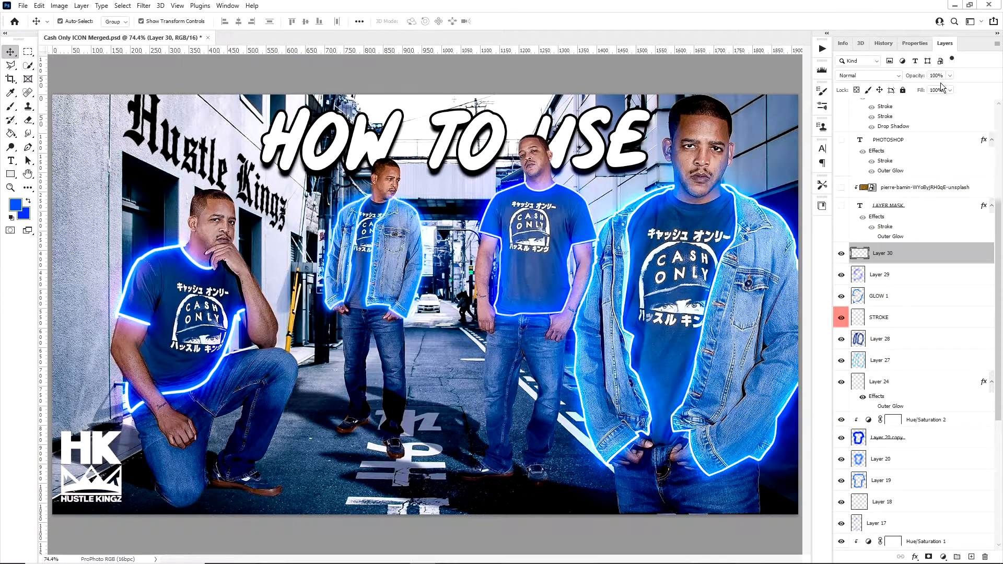
left_click(883, 79)
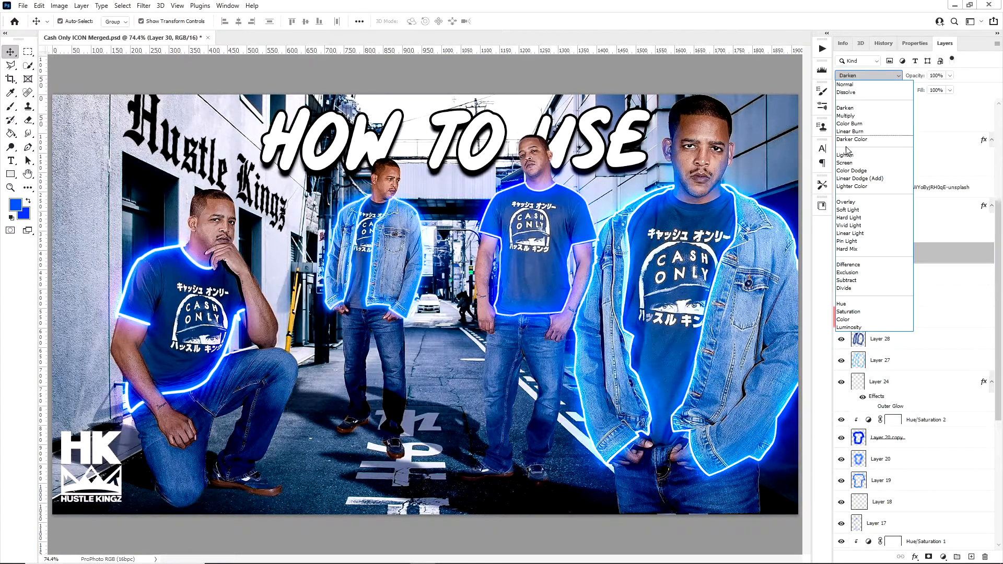
left_click(863, 181)
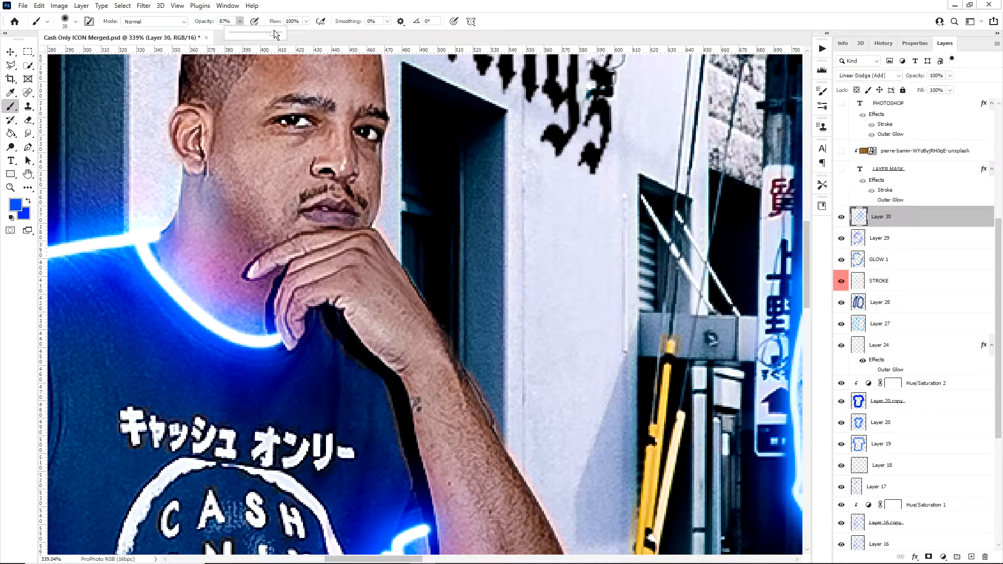
- Try soft blue brush strokes at 89% brush opacity on the kneeling man's neck and ear, undoing them
left_click_drag(274, 29, 275, 29)
mouse_move(194, 191)
left_mouse_down()
mouse_move(174, 239)
mouse_move(185, 219)
mouse_move(159, 246)
mouse_move(193, 205)
mouse_move(205, 150)
mouse_move(207, 223)
mouse_move(205, 189)
left_mouse_up()
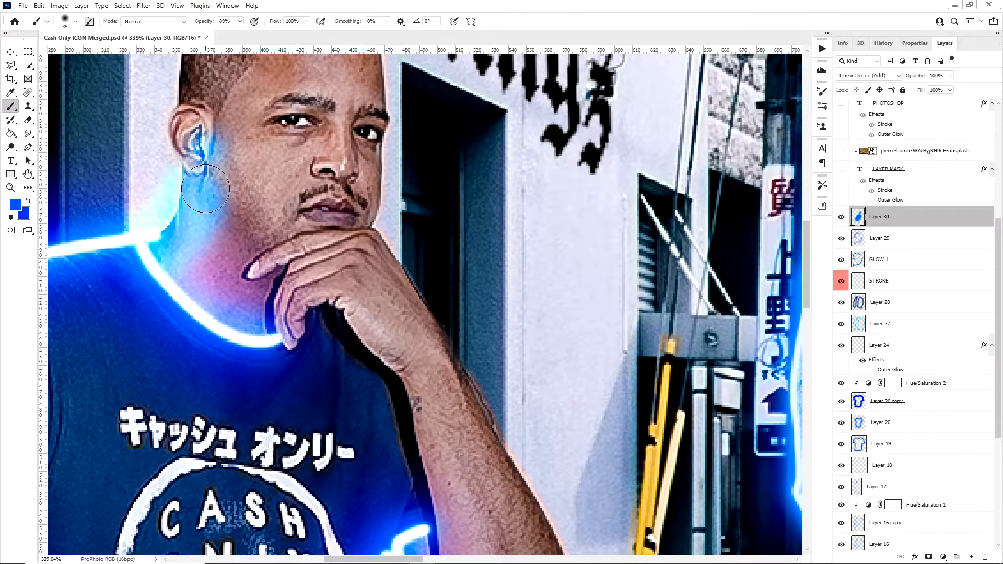
key("ctrl+z")
key("ctrl+z")
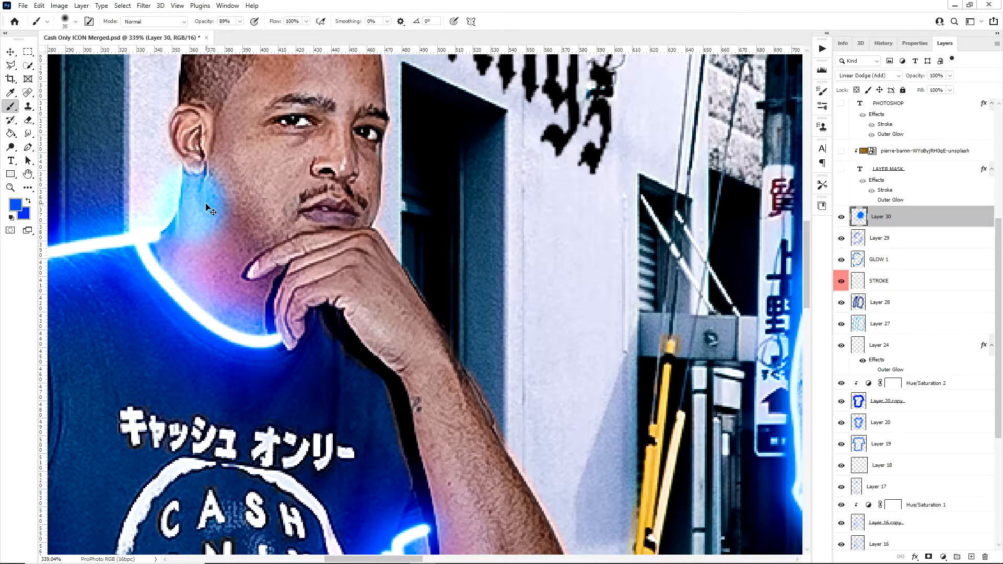
key("ctrl+z")
- Lower Layer 30's opacity to 35% and paint soft blue light at 71% brush opacity around the end of the sleeve cuff
scroll(214, 173, "up", 4)
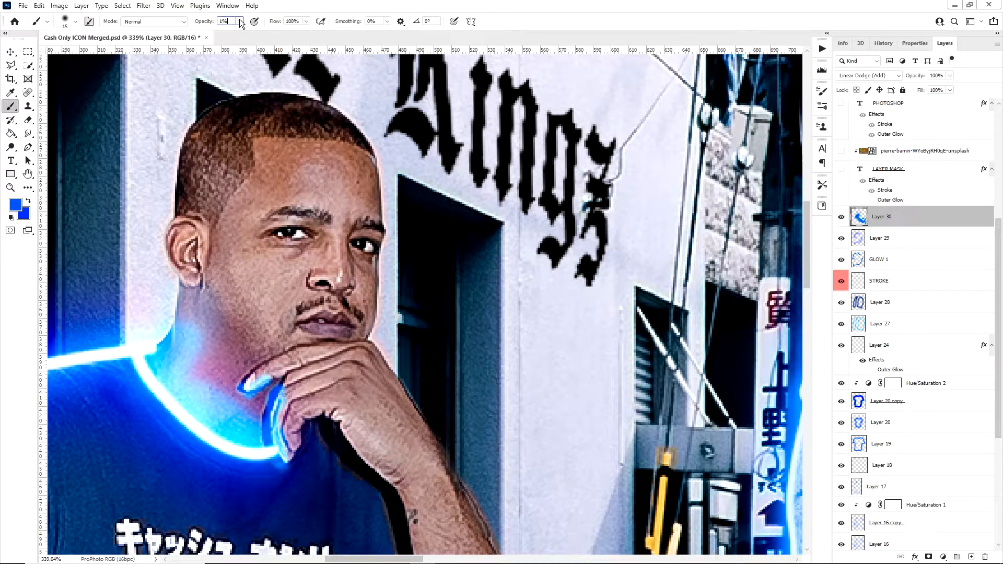
left_click(240, 22)
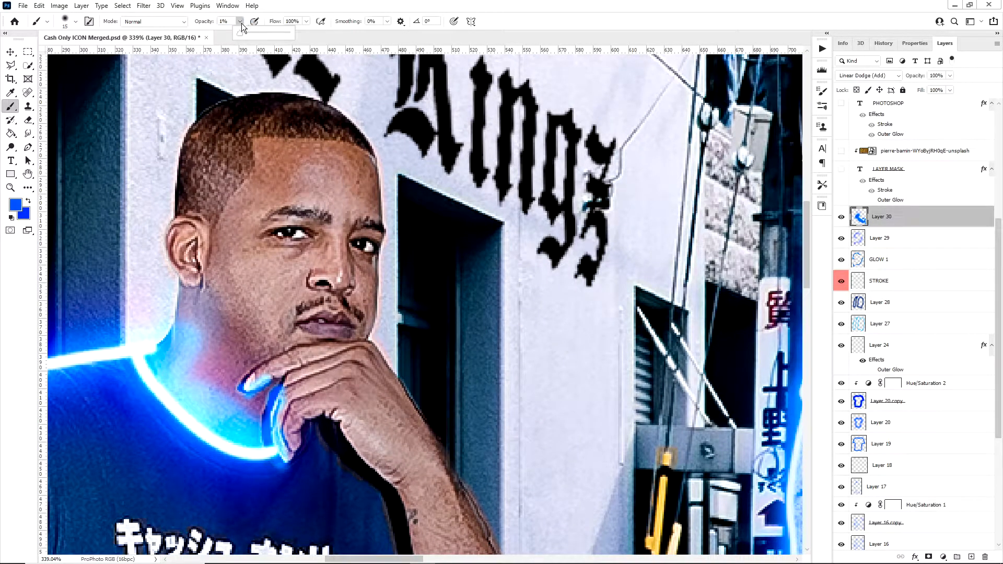
left_click(922, 215)
left_click(951, 76)
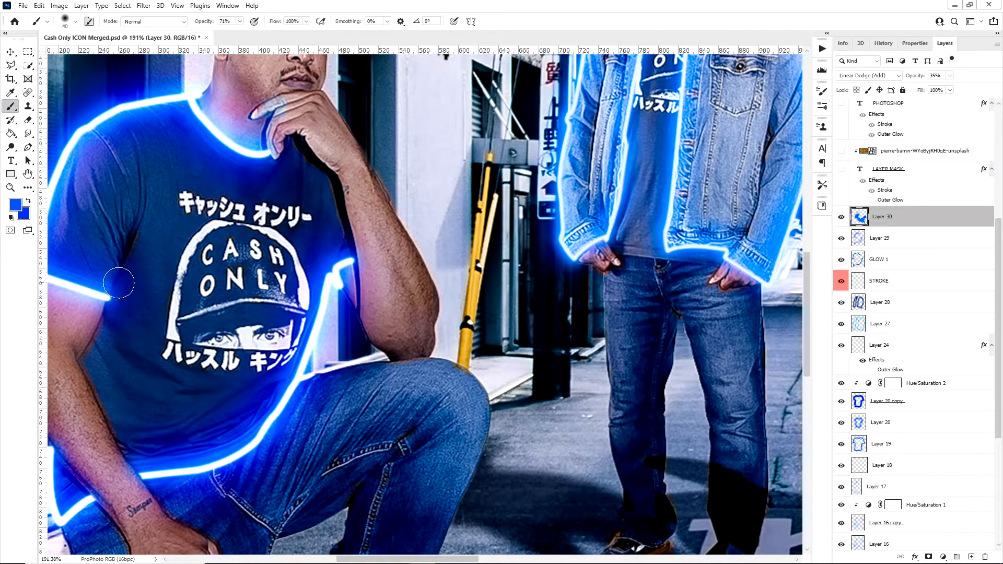
left_click_drag(116, 277, 107, 310)
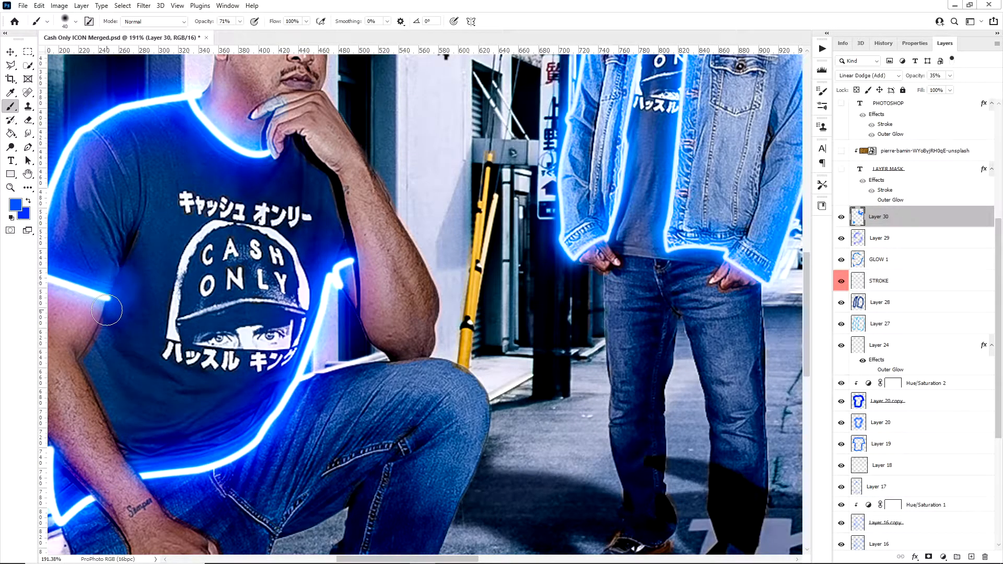